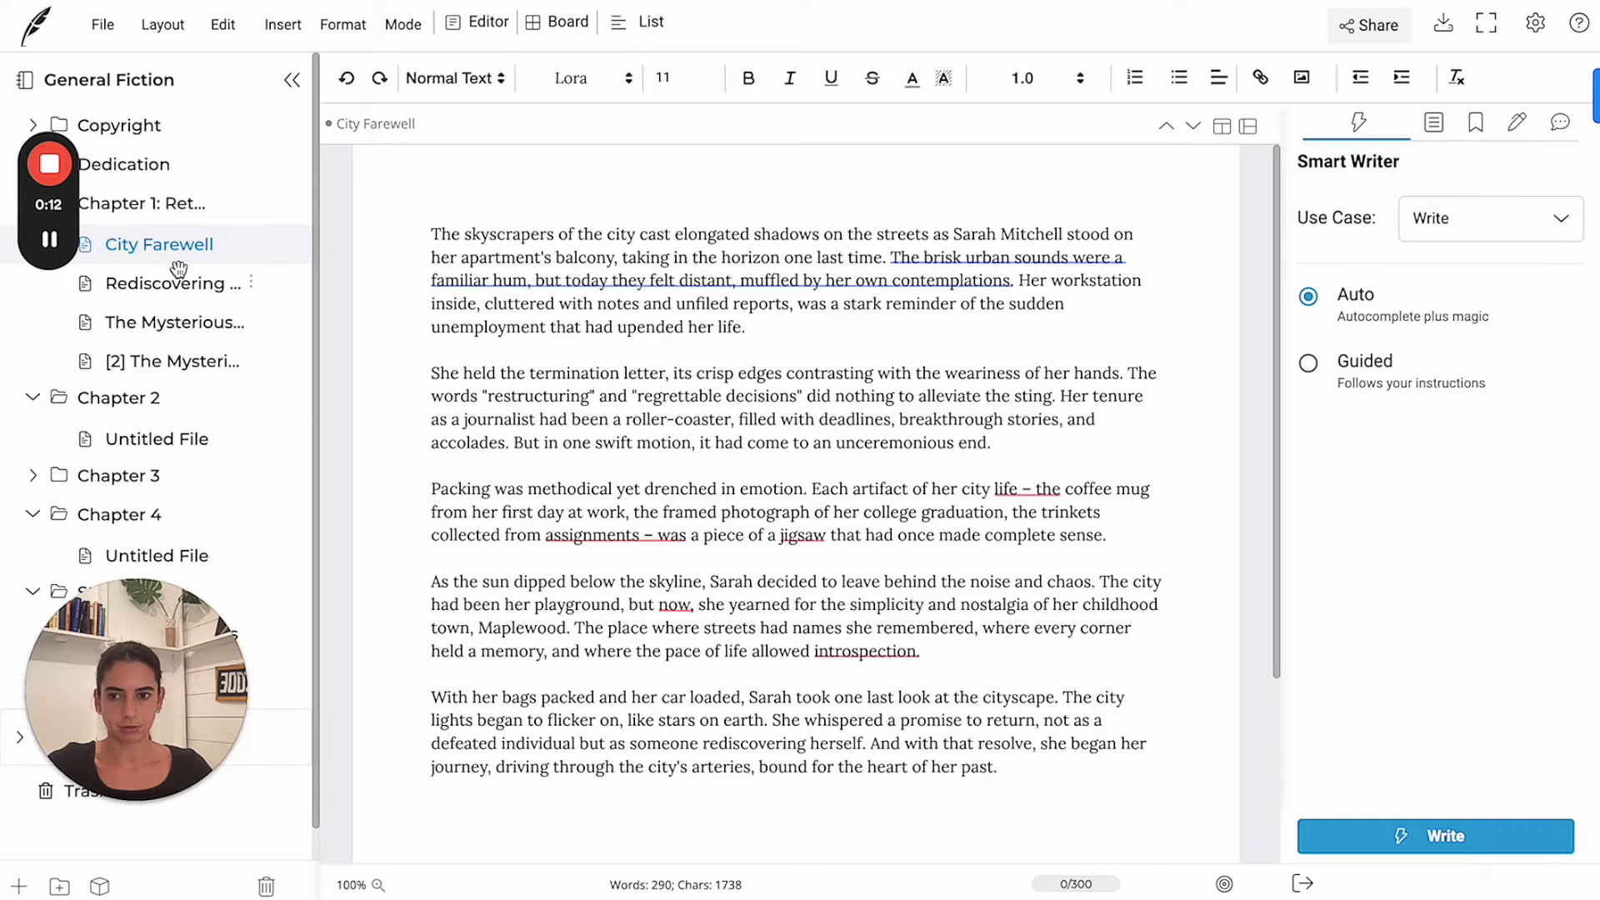
Generate automatic continuations for the end of the City Farewell scene using the Write use case in Auto mode.
{"action": "scroll", "coordinate": [454, 359], "scroll_direction": "down", "scroll_amount": 1}
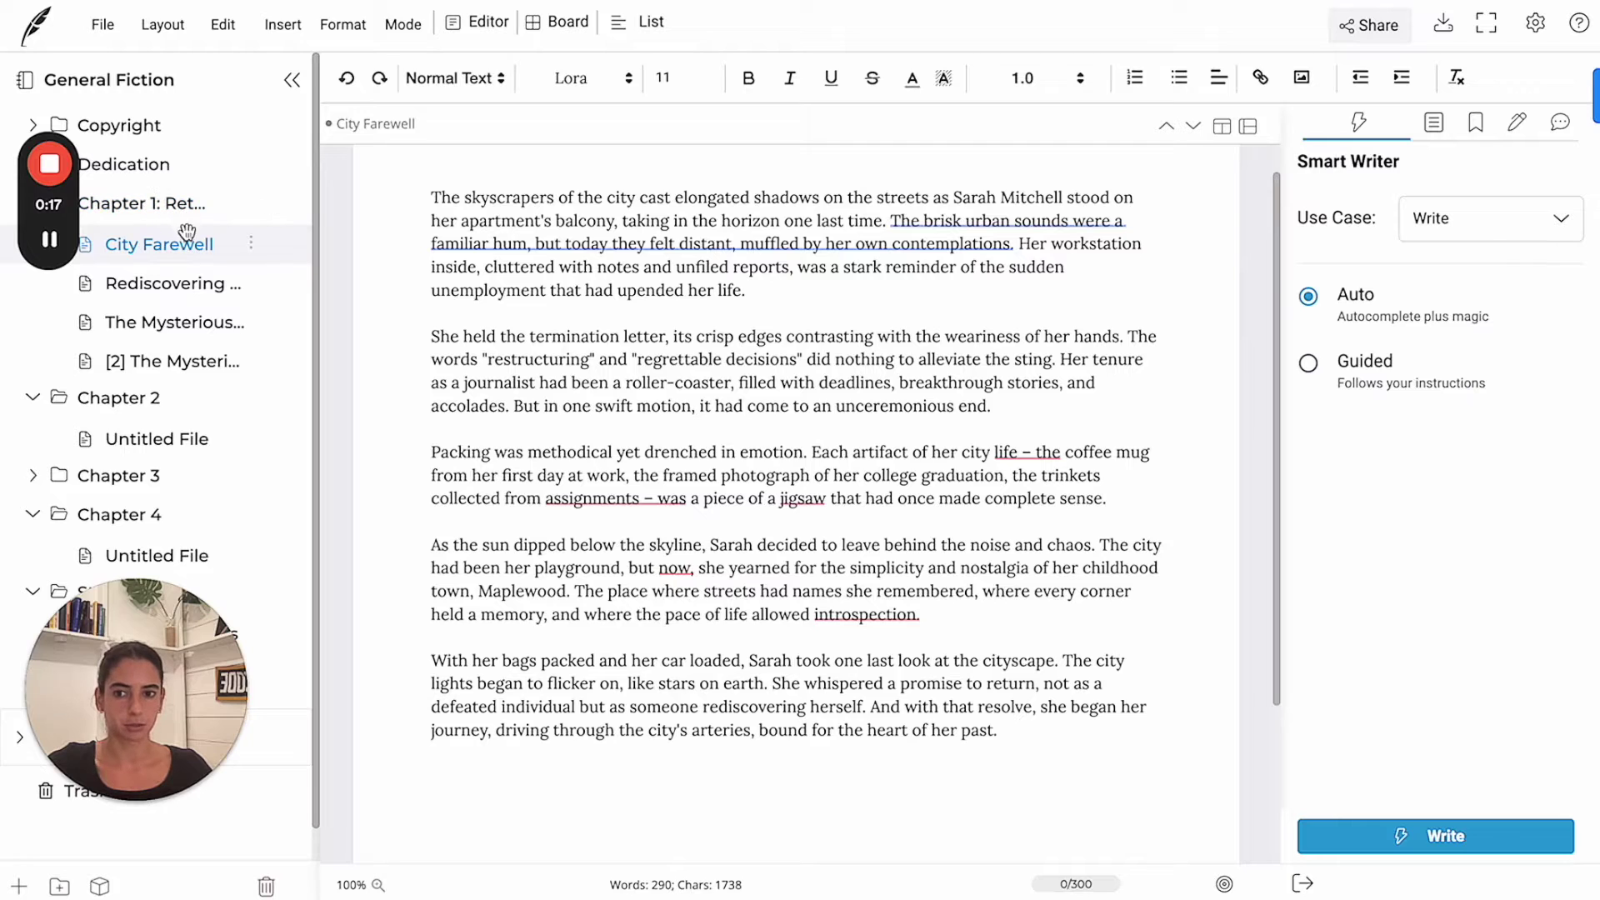
{"action": "scroll", "coordinate": [496, 387], "scroll_direction": "up", "scroll_amount": 1}
{"action": "scroll", "coordinate": [496, 387], "scroll_direction": "down", "scroll_amount": 7}
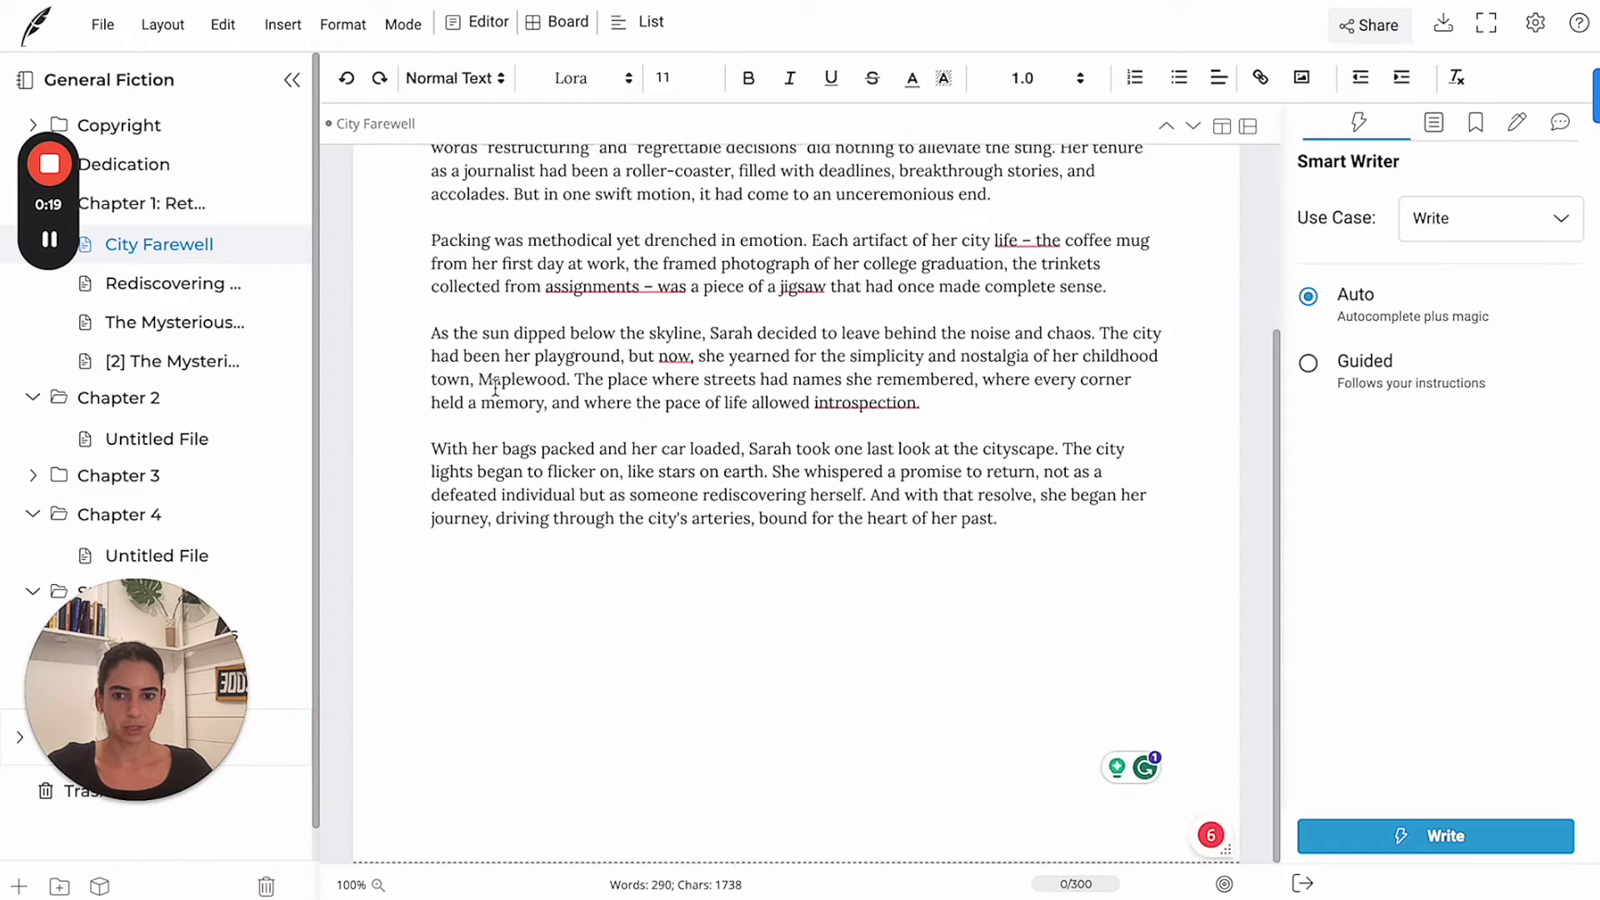
{"action": "scroll", "coordinate": [496, 388], "scroll_direction": "up", "scroll_amount": 7}
{"action": "left_click", "coordinate": [1032, 772]}
{"action": "key", "text": "BackSpace"}
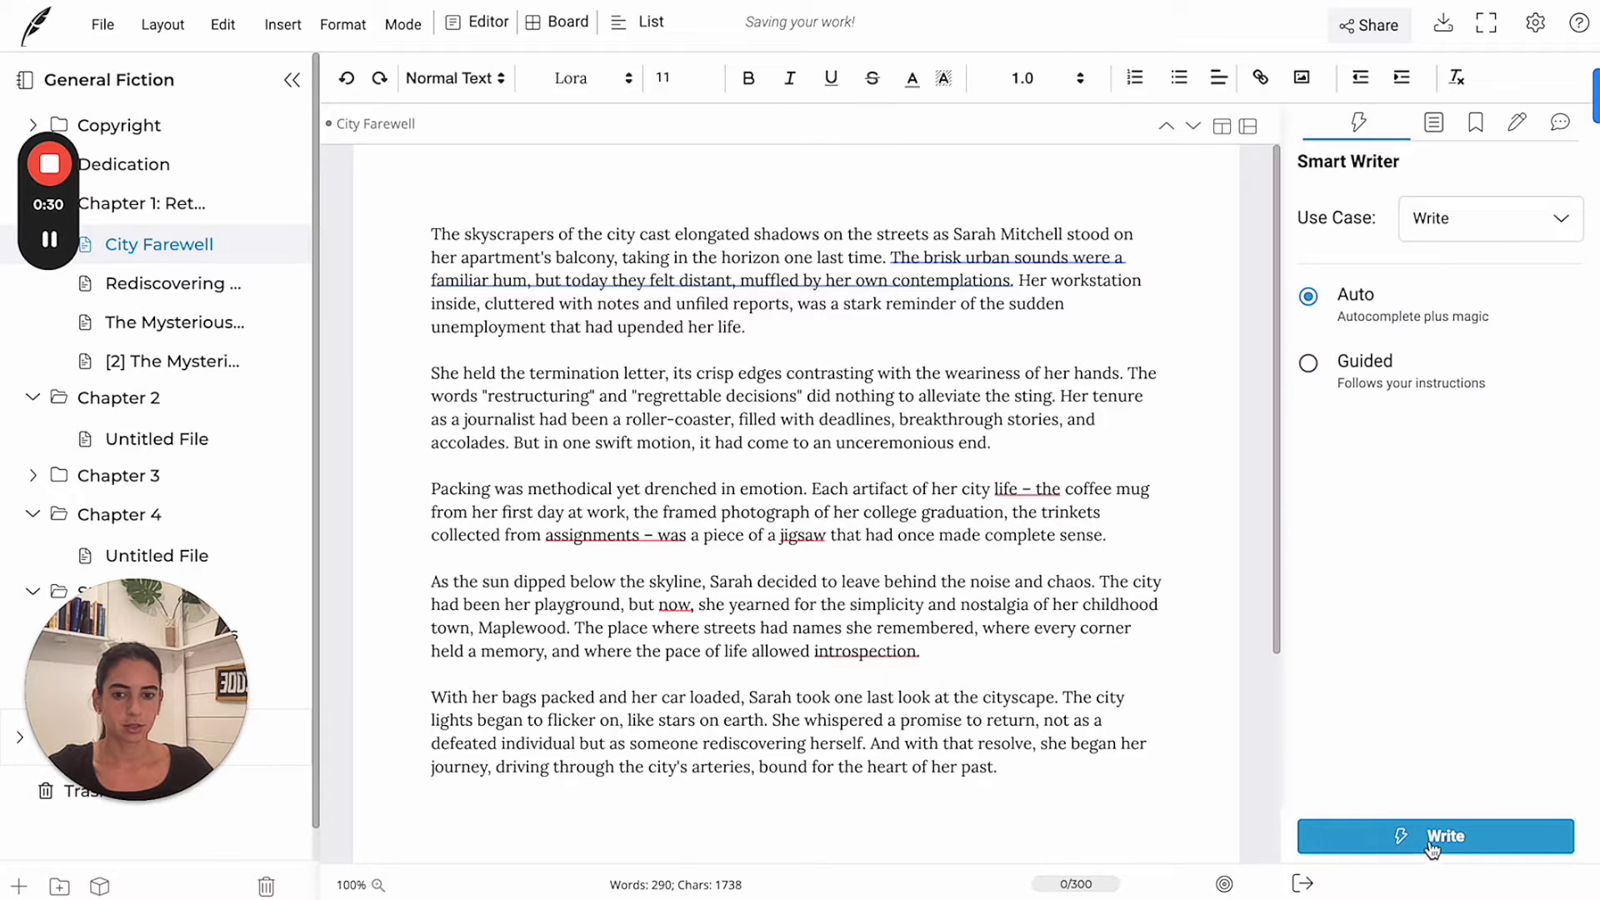
{"action": "scroll", "coordinate": [736, 814], "scroll_direction": "down", "scroll_amount": 2}
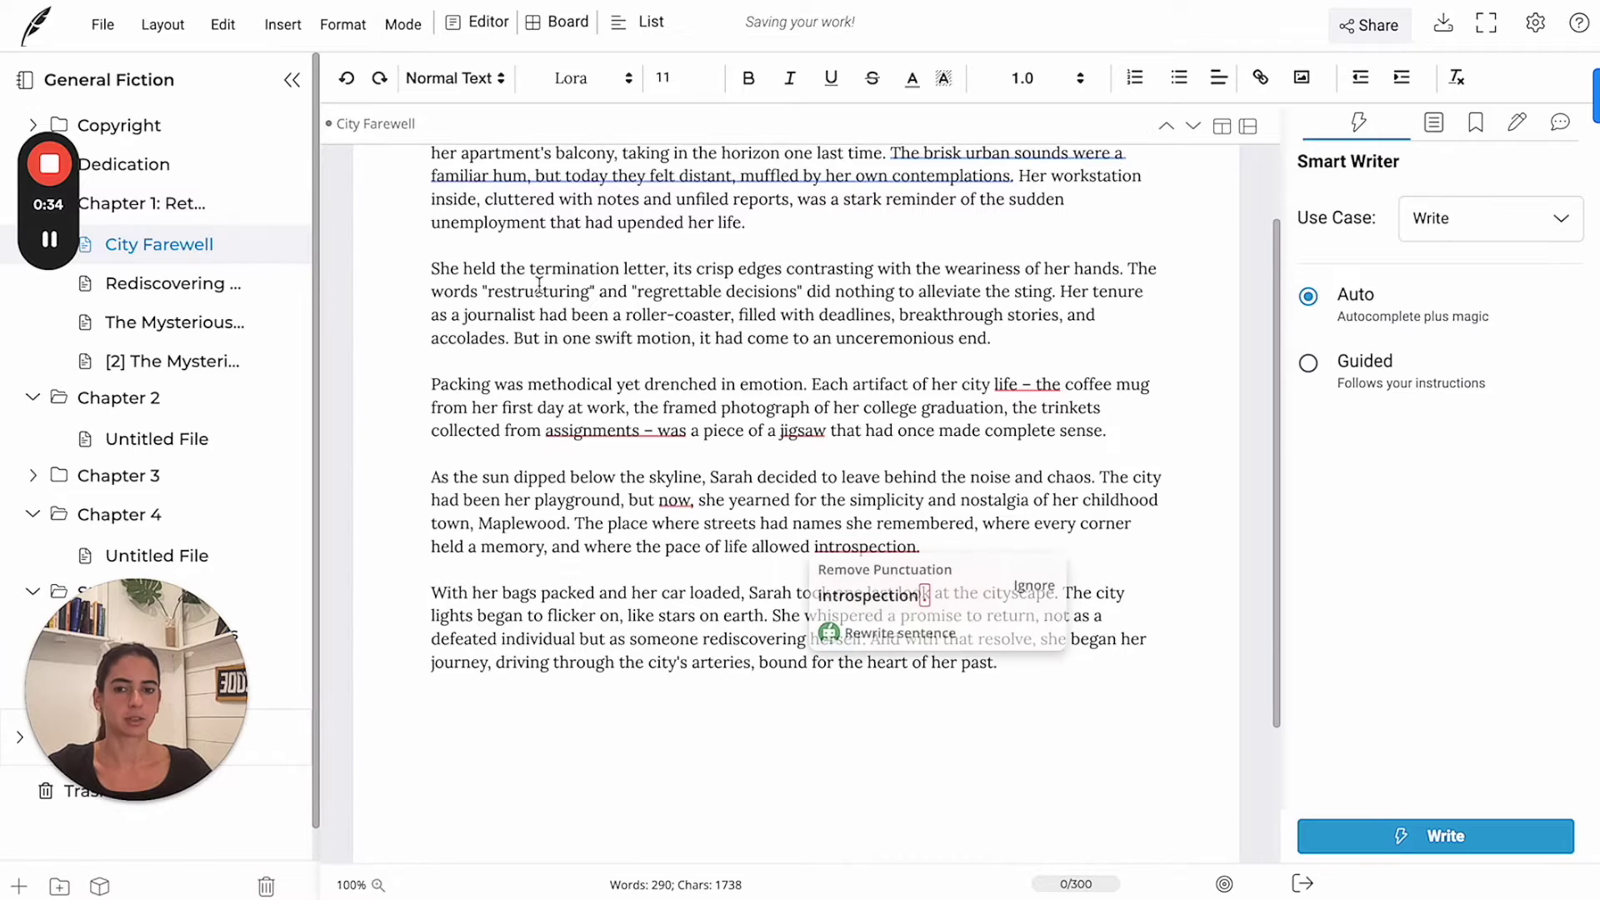
{"action": "scroll", "coordinate": [867, 554], "scroll_direction": "up", "scroll_amount": 1}
{"action": "left_click", "coordinate": [1532, 833]}
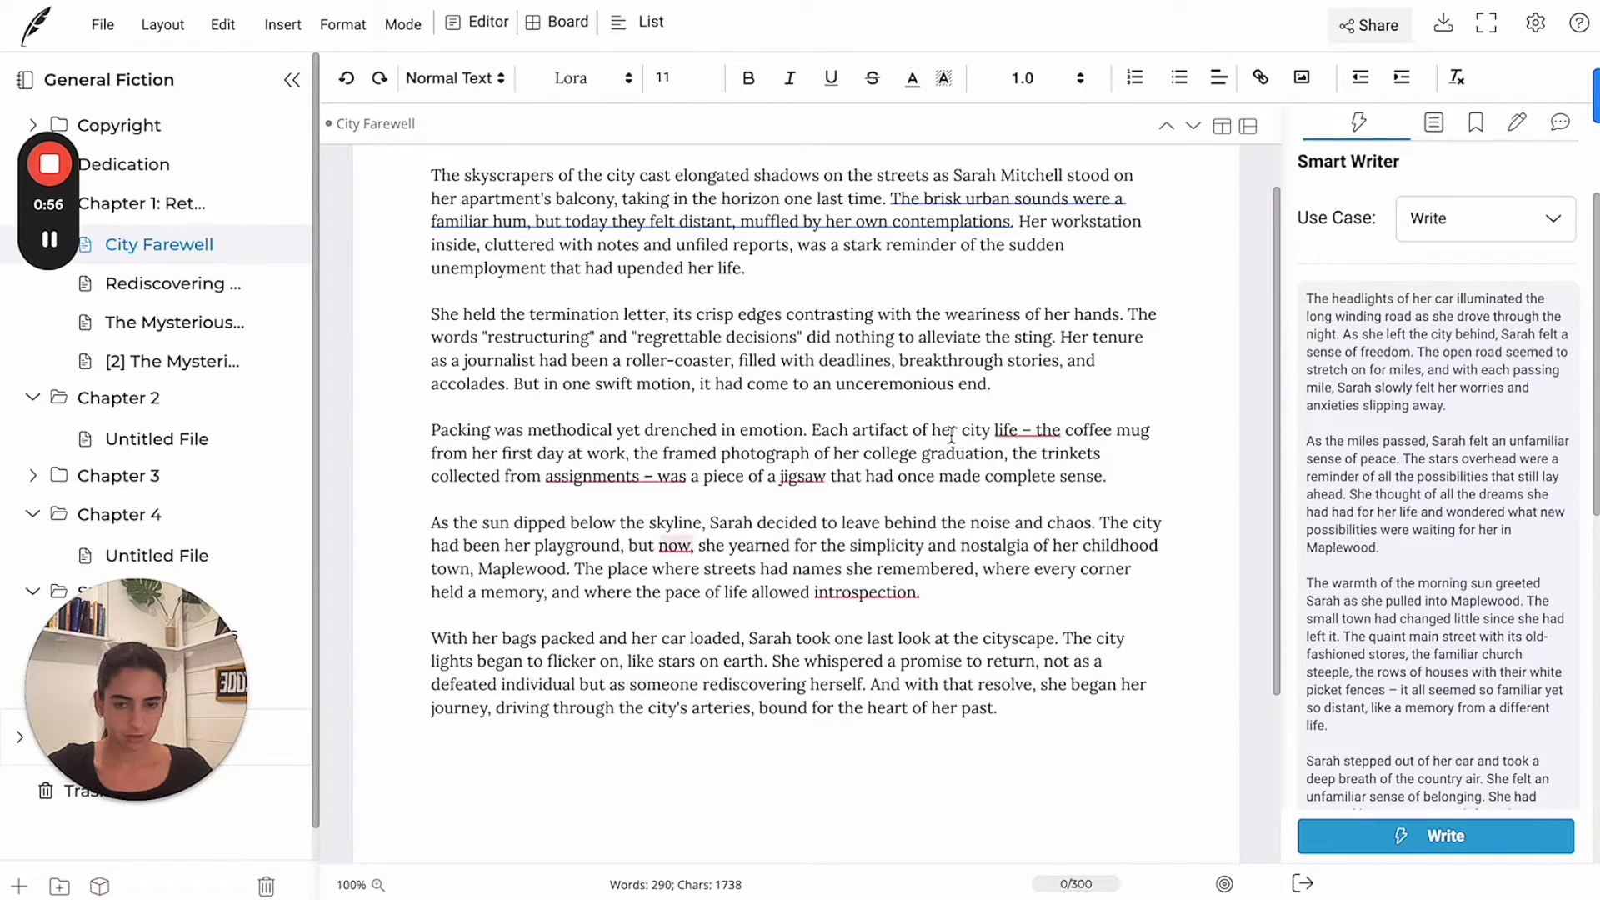
Read through the generated continuations and compare them with the existing City Farewell text.
{"action": "scroll", "coordinate": [496, 236], "scroll_direction": "up", "scroll_amount": 1}
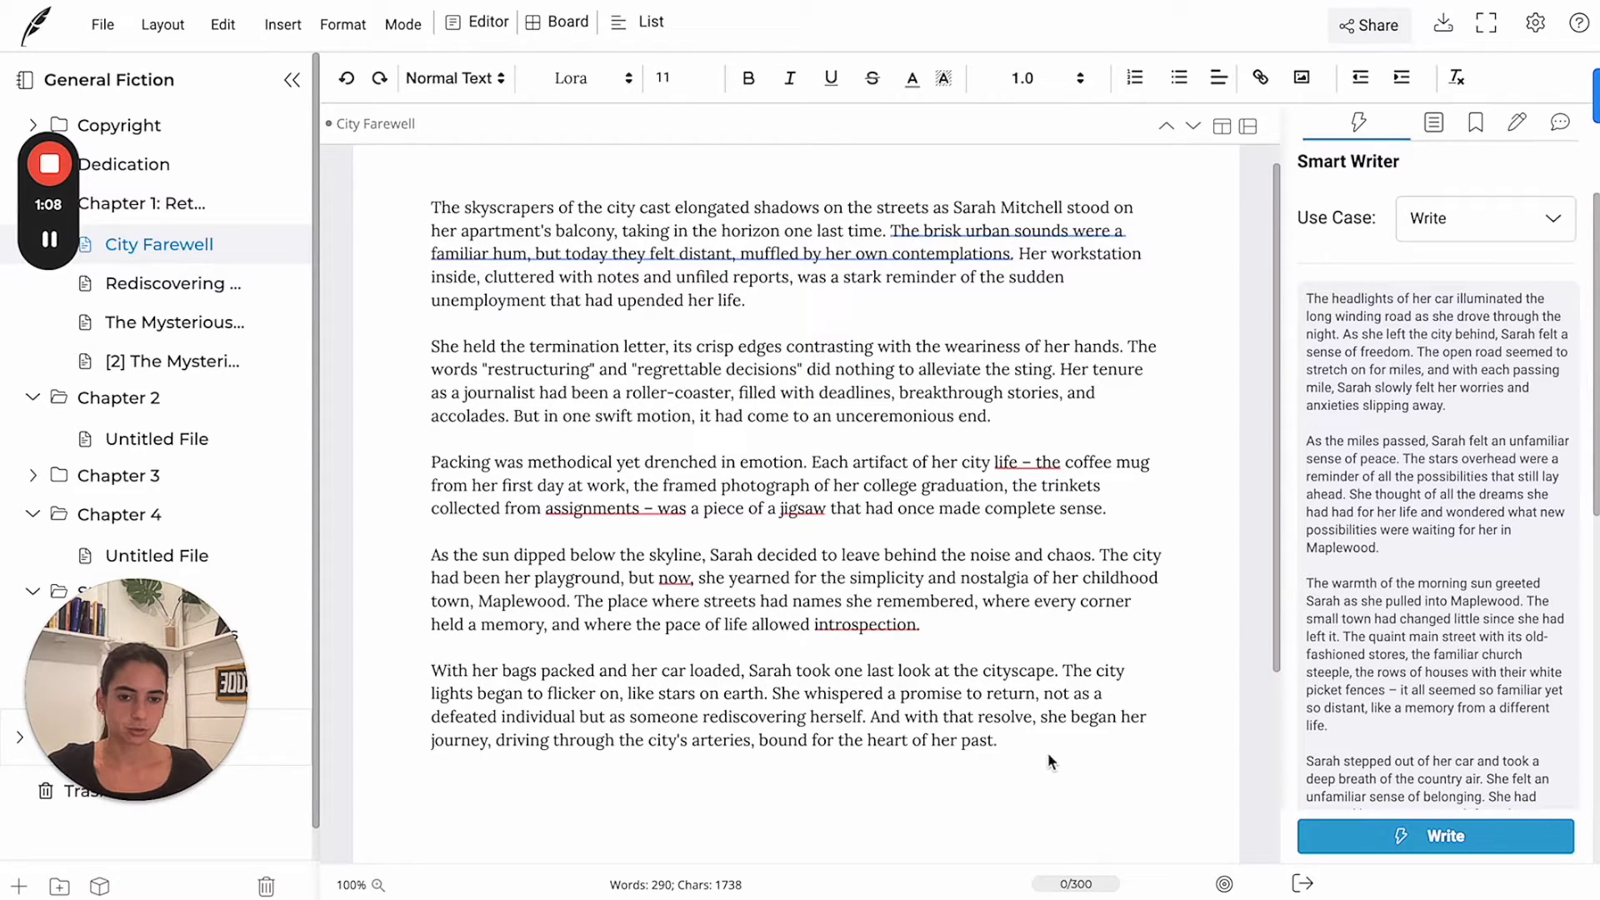
{"action": "scroll", "coordinate": [1367, 700], "scroll_direction": "down", "scroll_amount": 1}
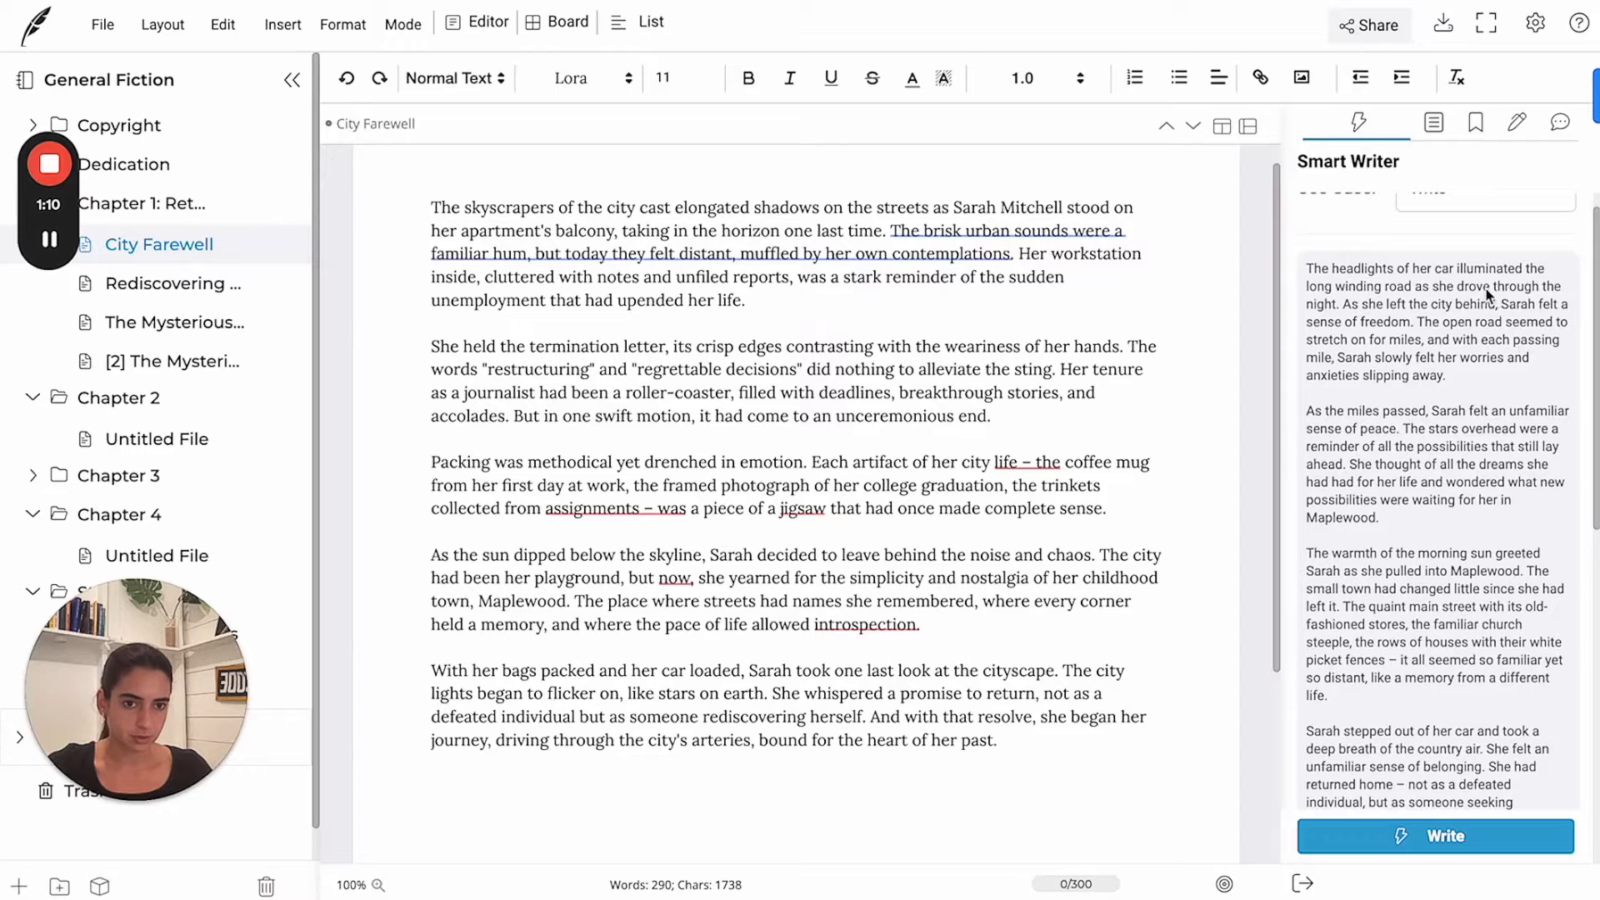
{"action": "scroll", "coordinate": [1416, 350], "scroll_direction": "down", "scroll_amount": 1}
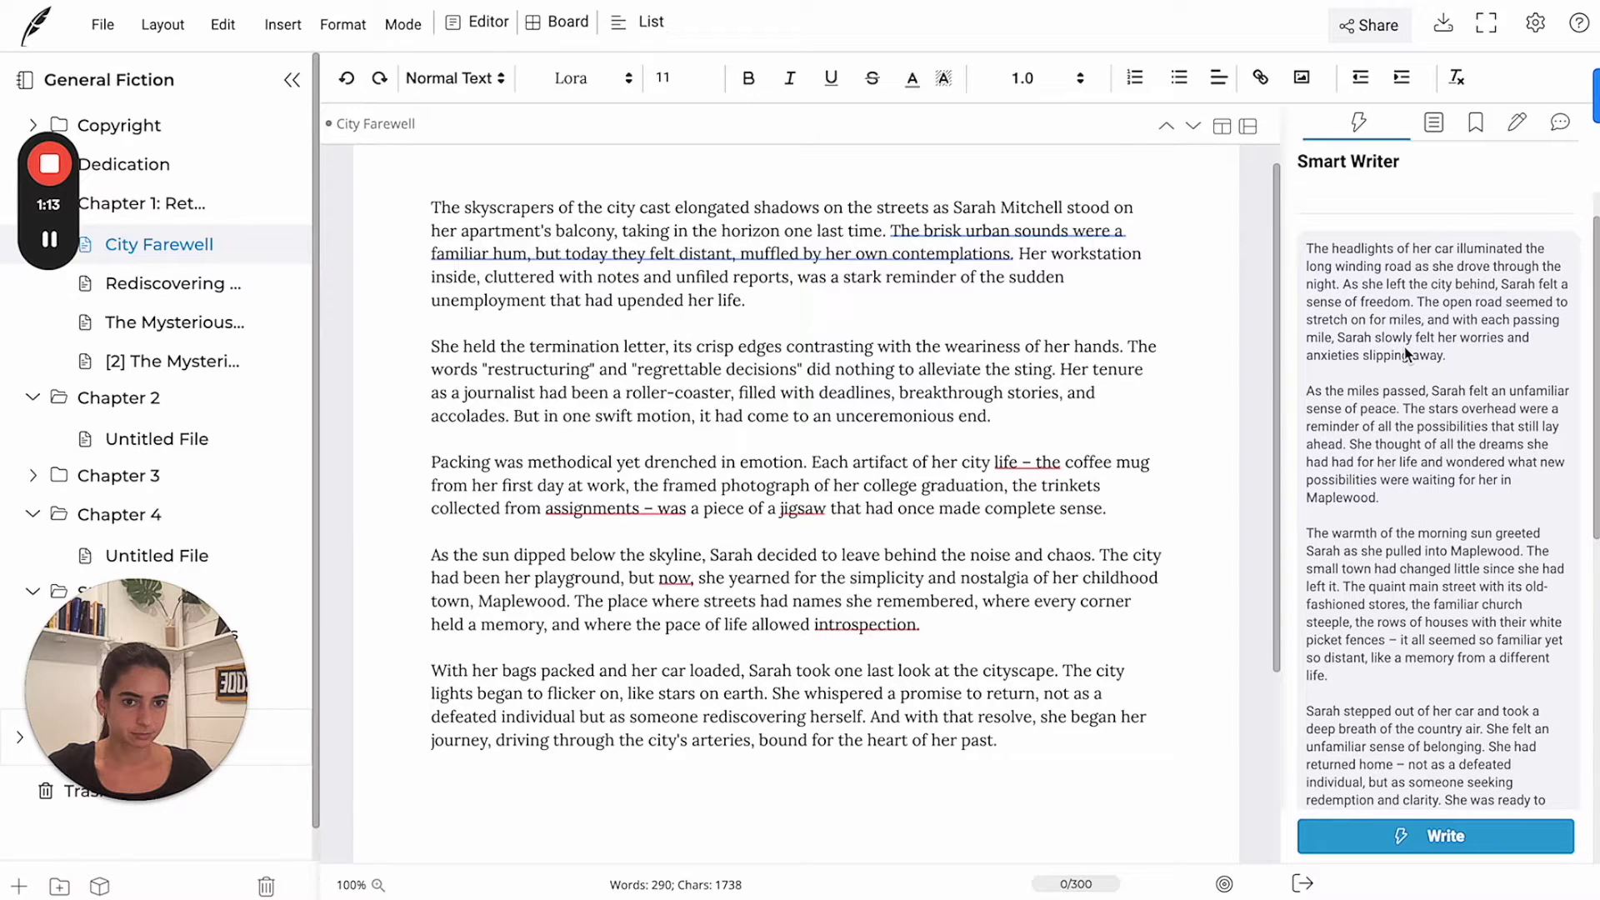
{"action": "scroll", "coordinate": [1405, 348], "scroll_direction": "down", "scroll_amount": 4}
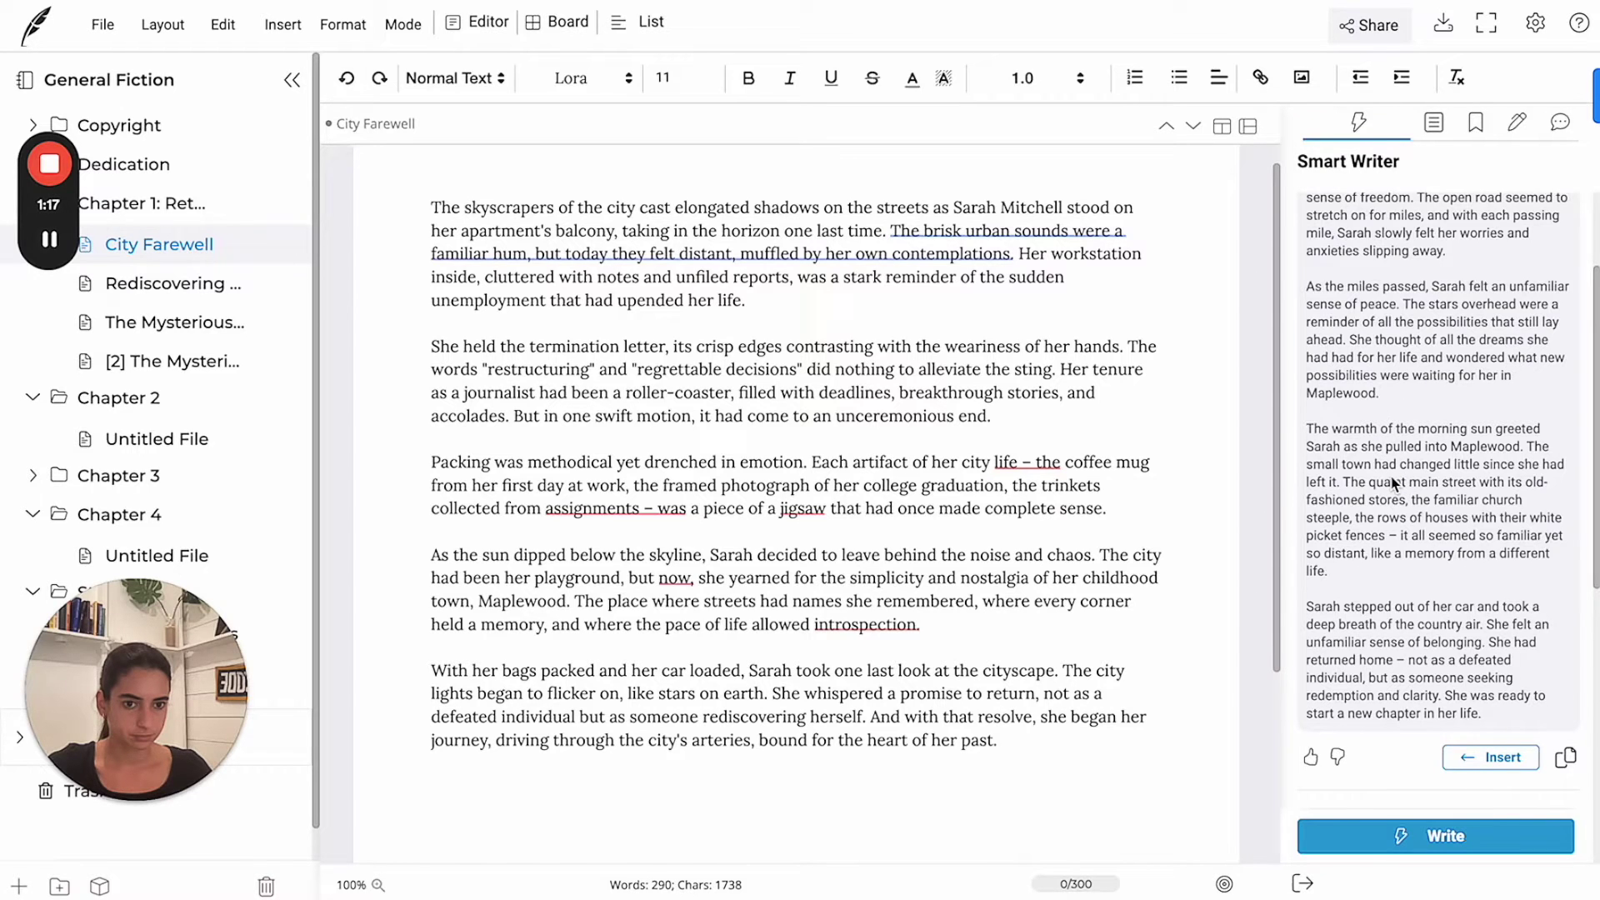
{"action": "scroll", "coordinate": [1394, 482], "scroll_direction": "down", "scroll_amount": 1}
{"action": "scroll", "coordinate": [1392, 483], "scroll_direction": "down", "scroll_amount": 4}
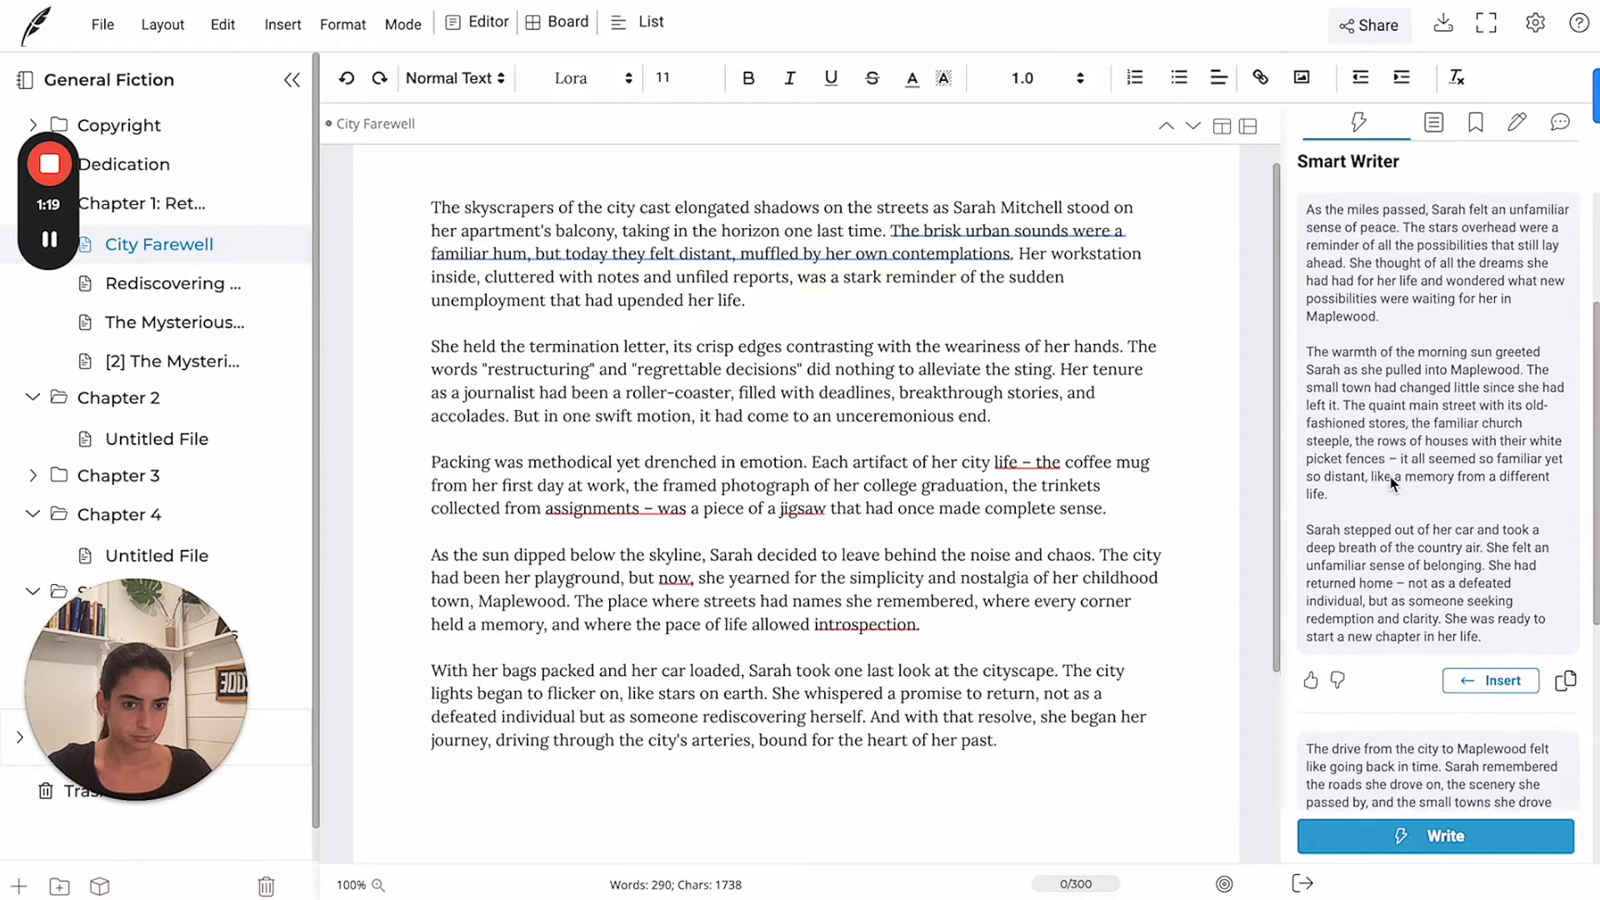
{"action": "scroll", "coordinate": [1390, 481], "scroll_direction": "down", "scroll_amount": 5}
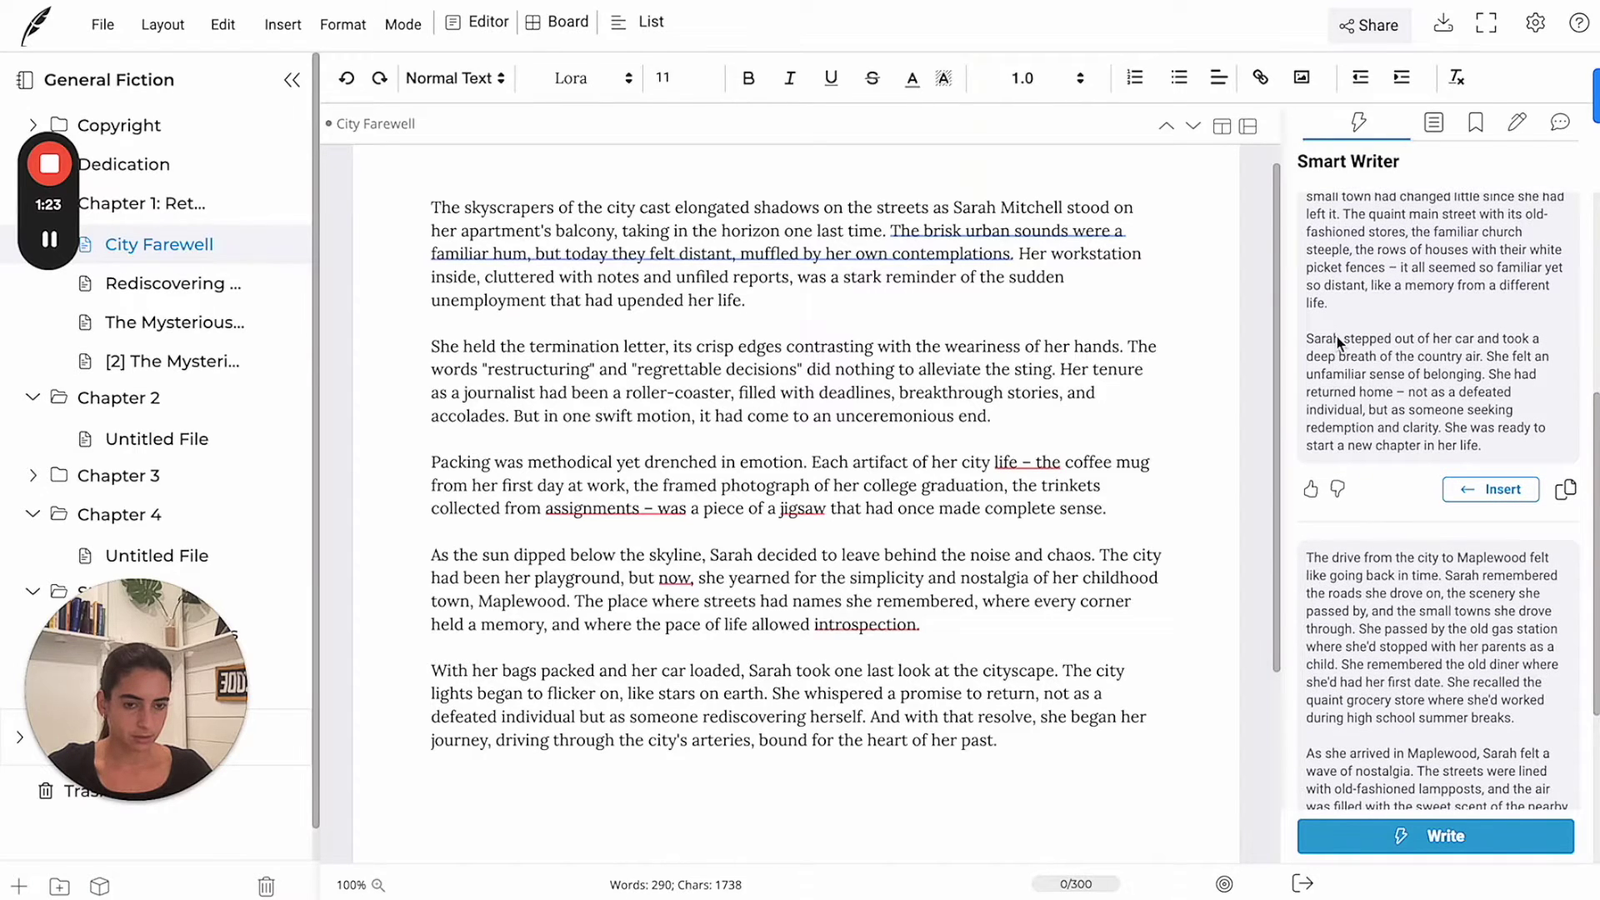
{"action": "scroll", "coordinate": [1341, 337], "scroll_direction": "down", "scroll_amount": 10}
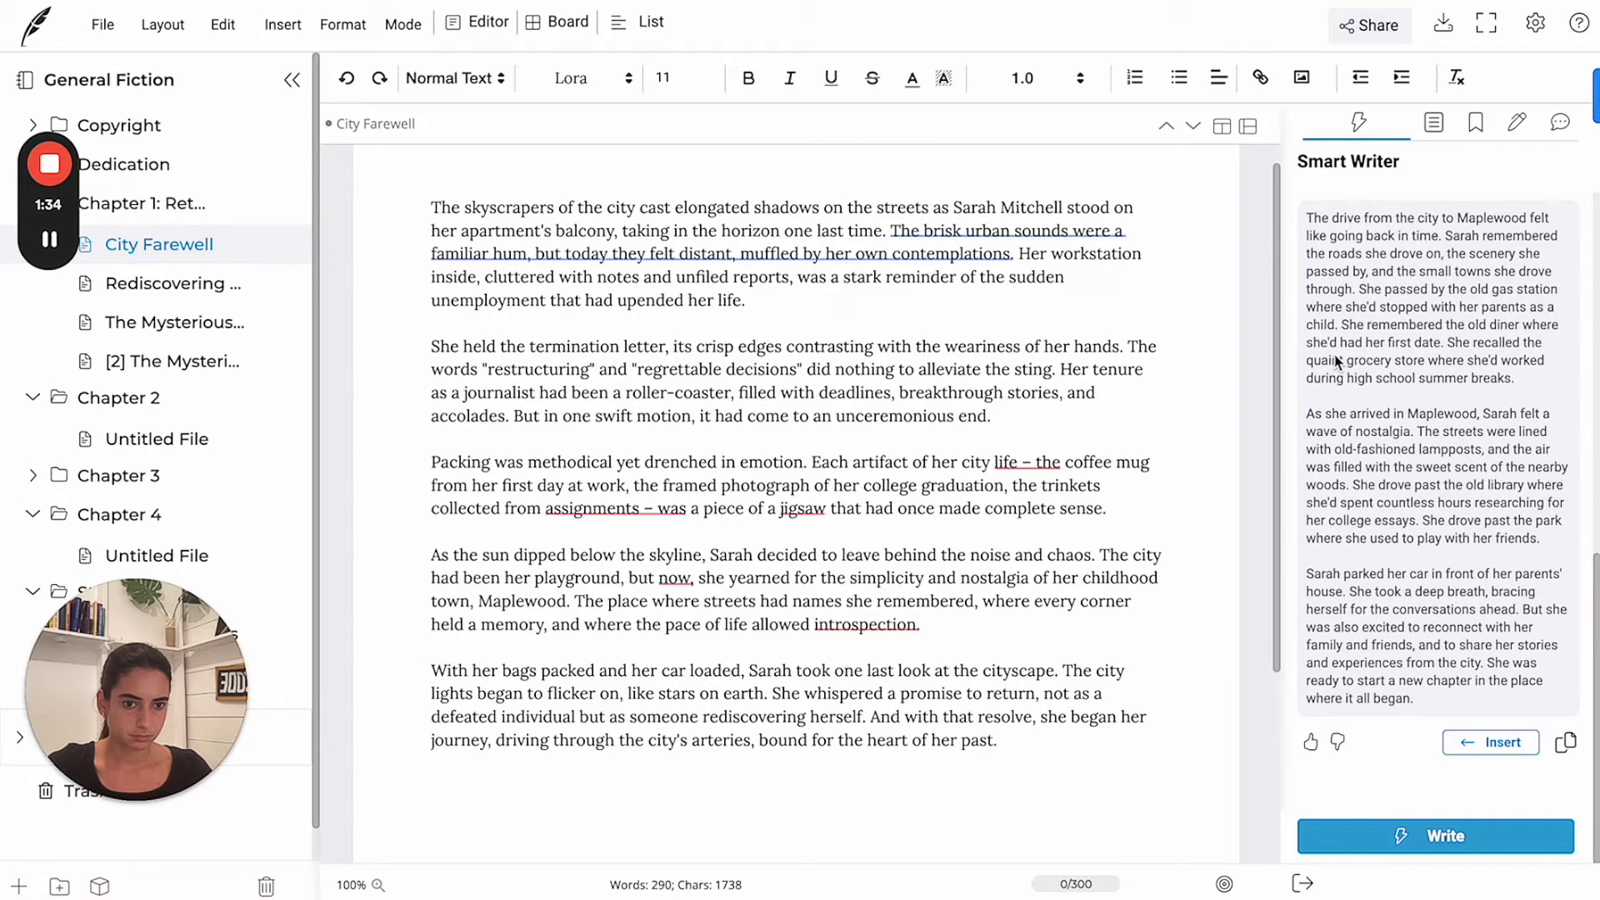
{"action": "scroll", "coordinate": [1335, 360], "scroll_direction": "up", "scroll_amount": 10}
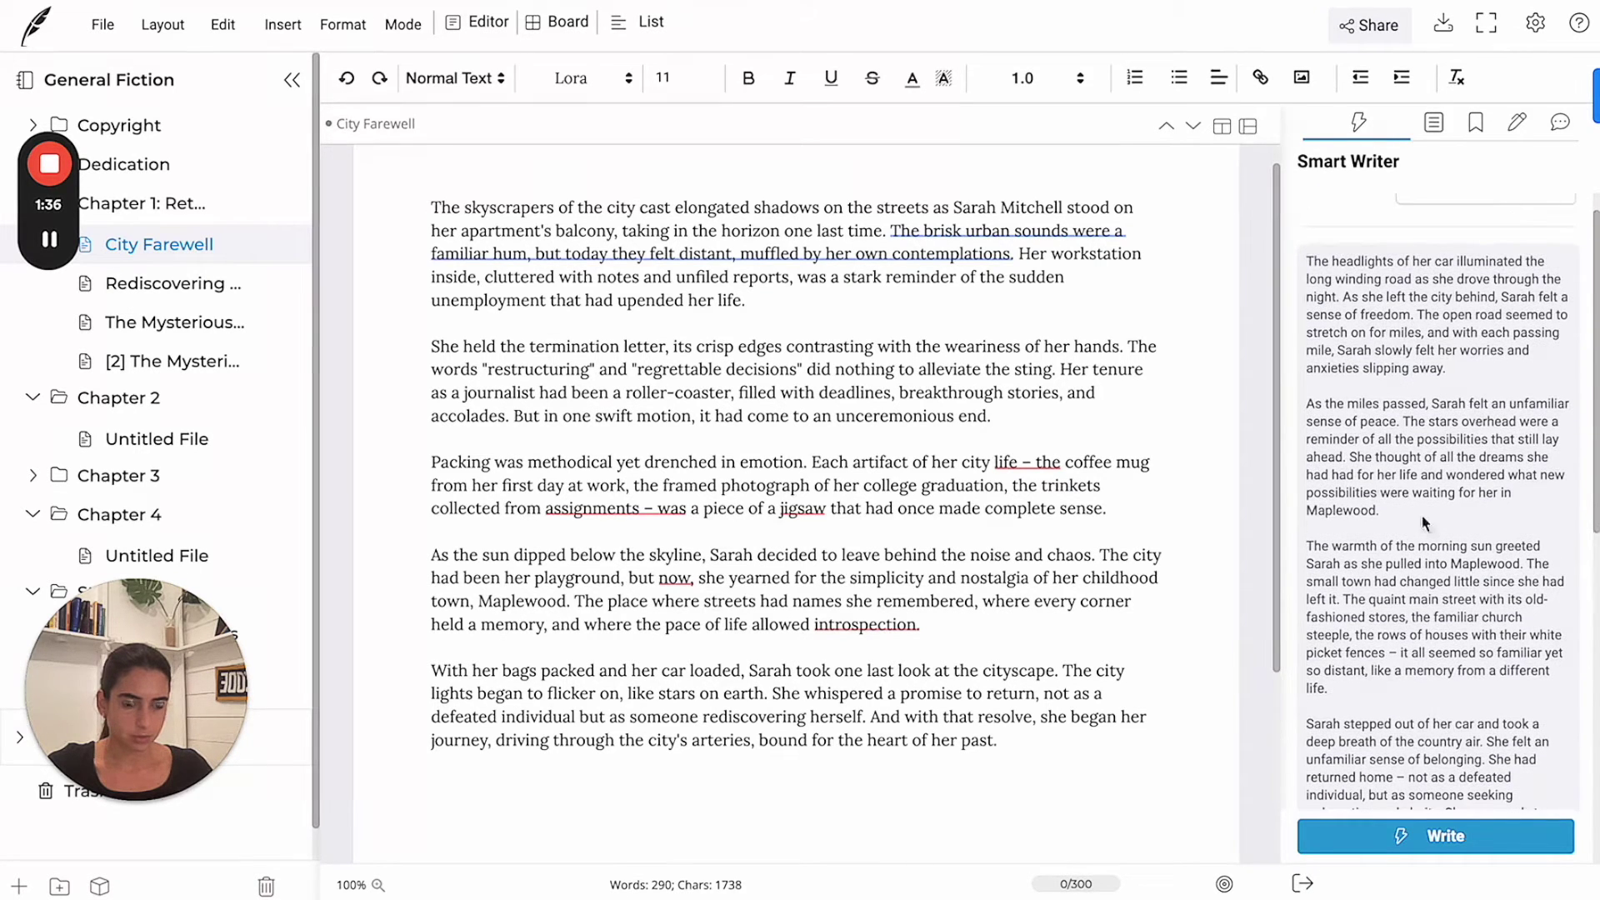
{"action": "scroll", "coordinate": [1454, 558], "scroll_direction": "down", "scroll_amount": 2}
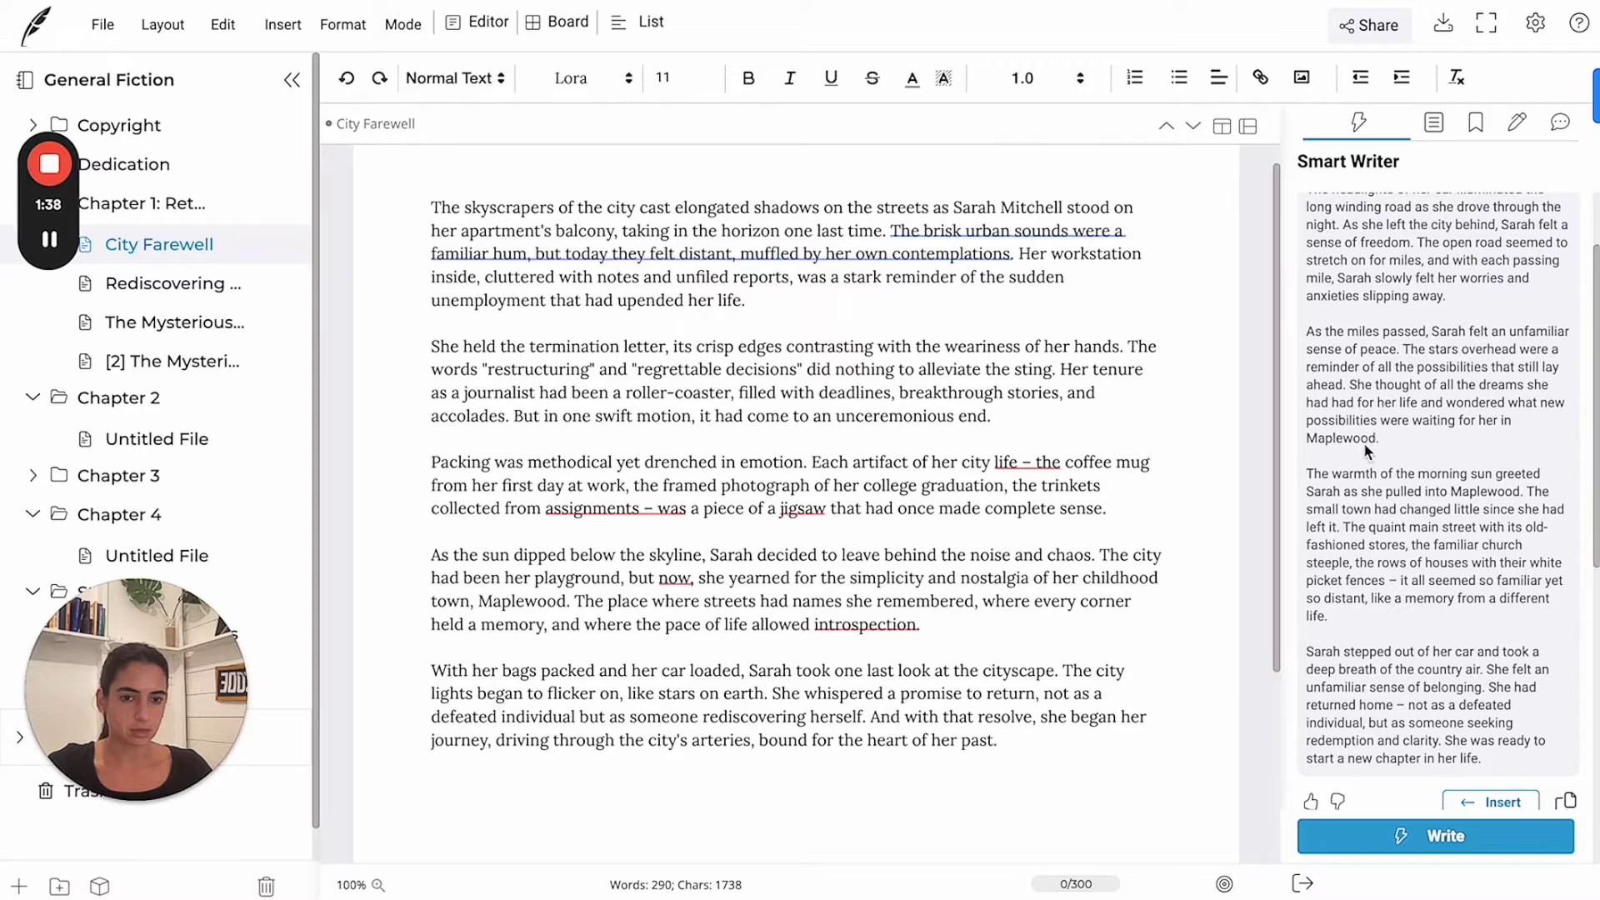
{"action": "scroll", "coordinate": [1409, 517], "scroll_direction": "down", "scroll_amount": 1}
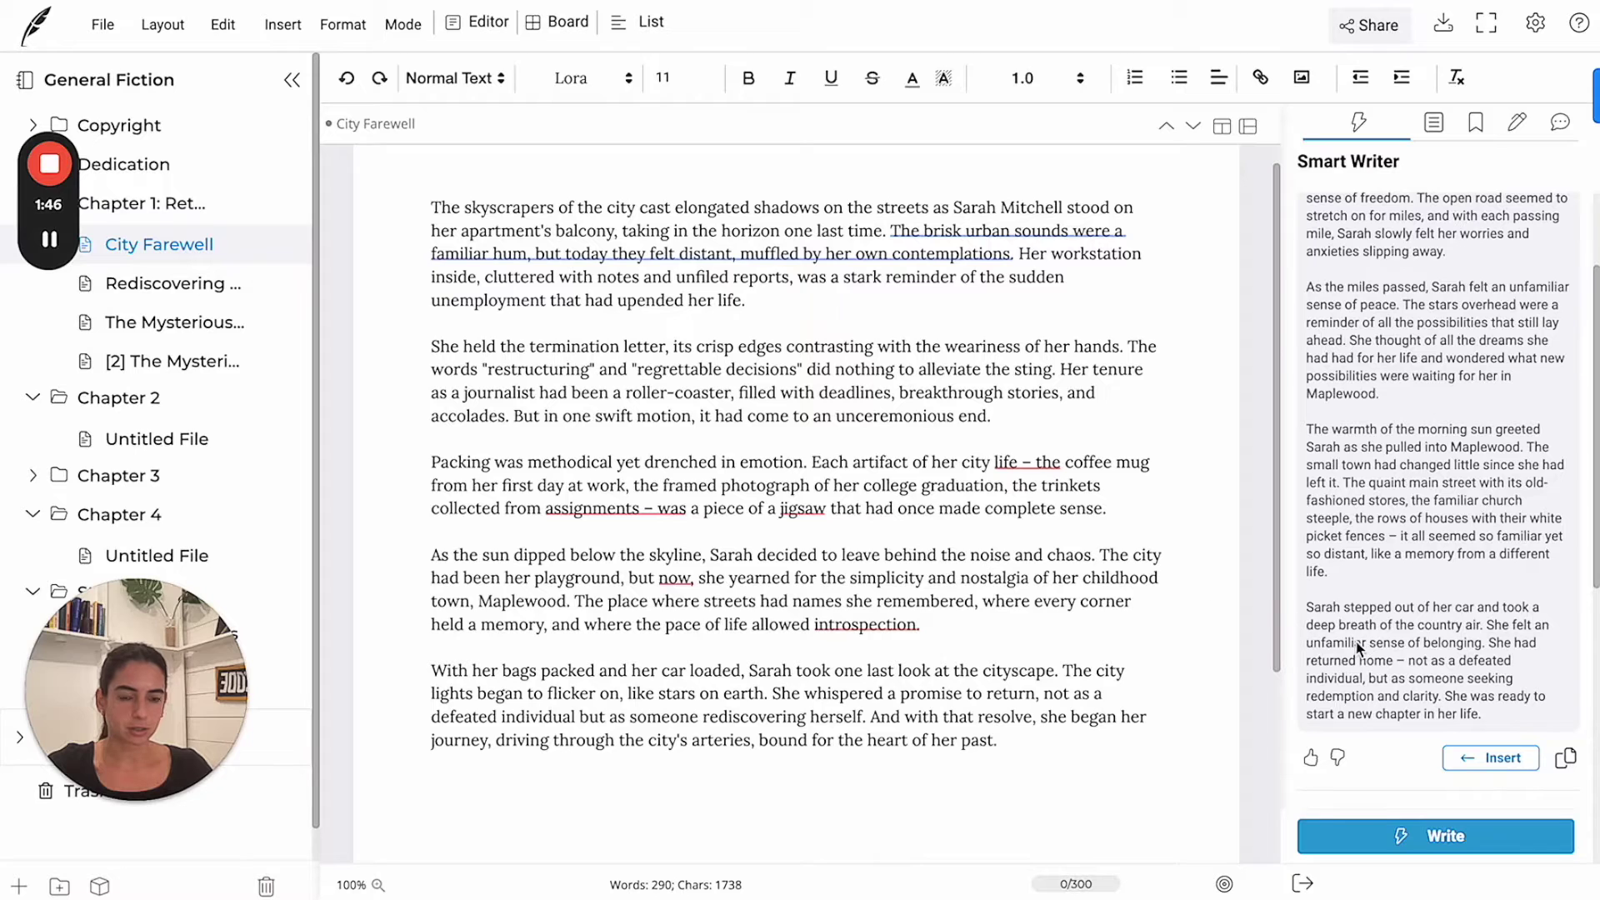
{"action": "scroll", "coordinate": [1358, 649], "scroll_direction": "down", "scroll_amount": 1}
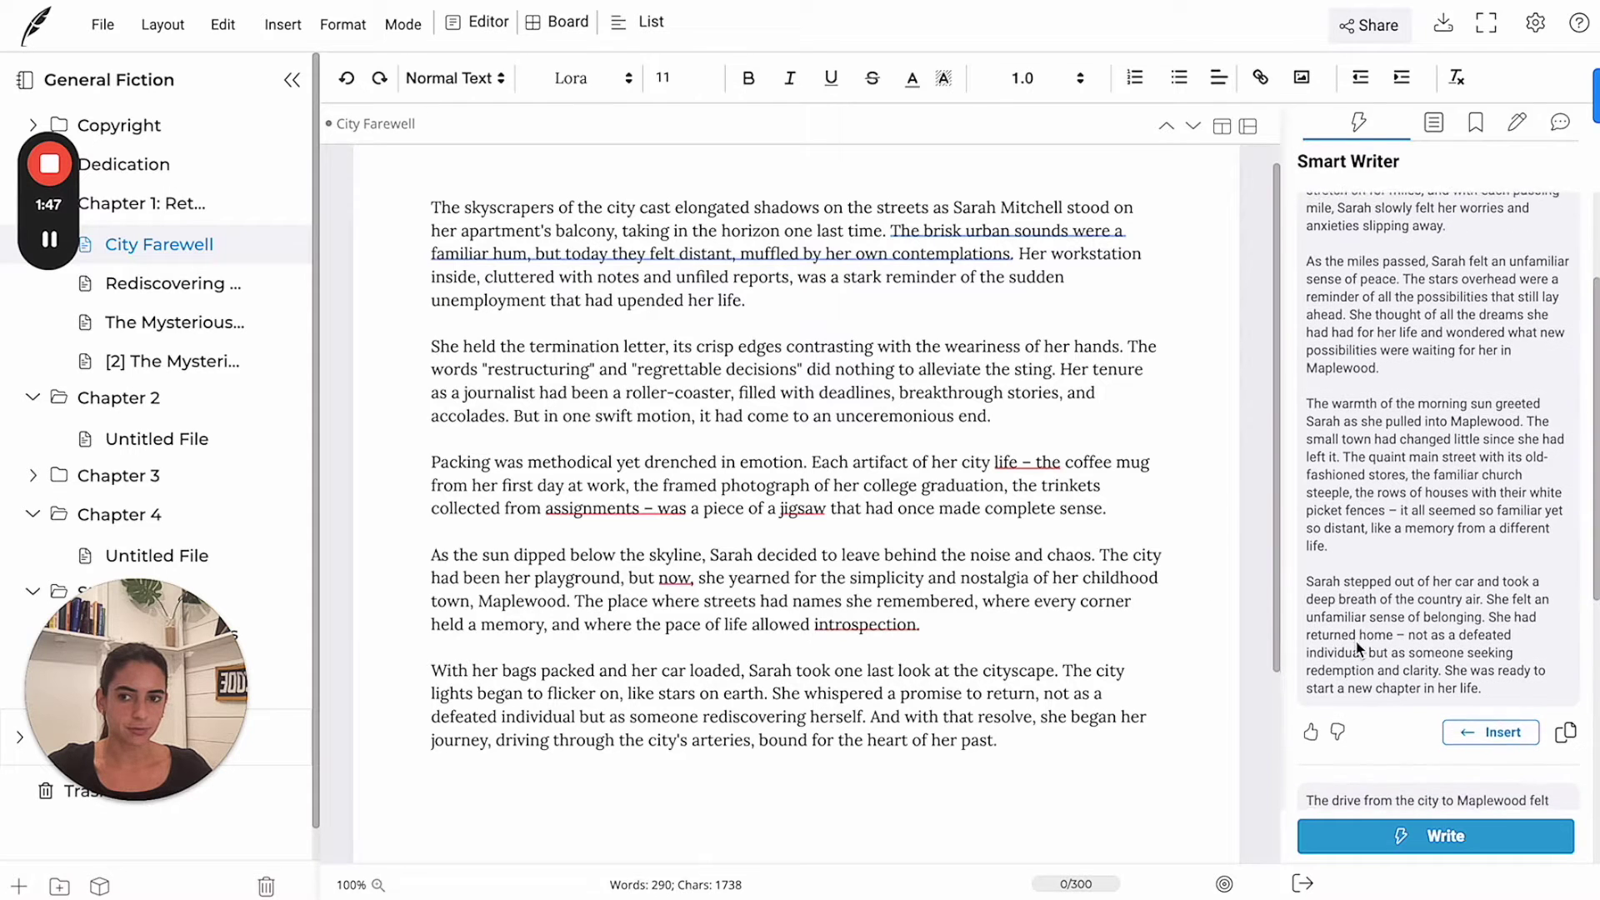
Insert the generated continuation beginning "The headlights of her car illuminated" at the end of the scene.
{"action": "left_click", "coordinate": [1477, 730]}
{"action": "scroll", "coordinate": [1063, 698], "scroll_direction": "down", "scroll_amount": 4}
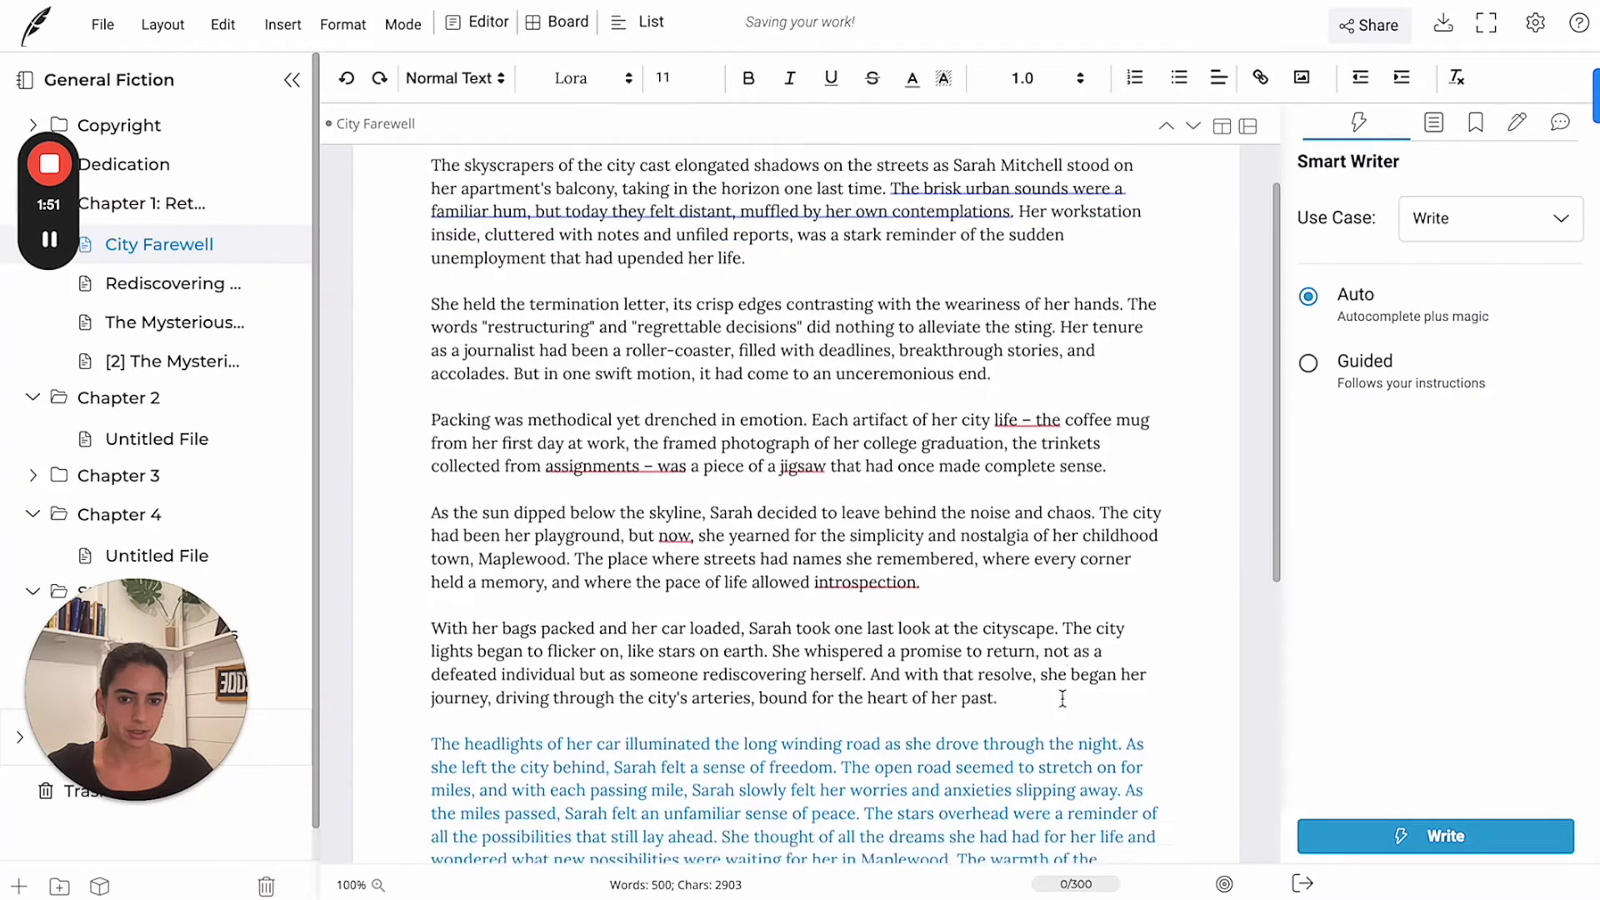
{"action": "scroll", "coordinate": [1063, 698], "scroll_direction": "down", "scroll_amount": 2}
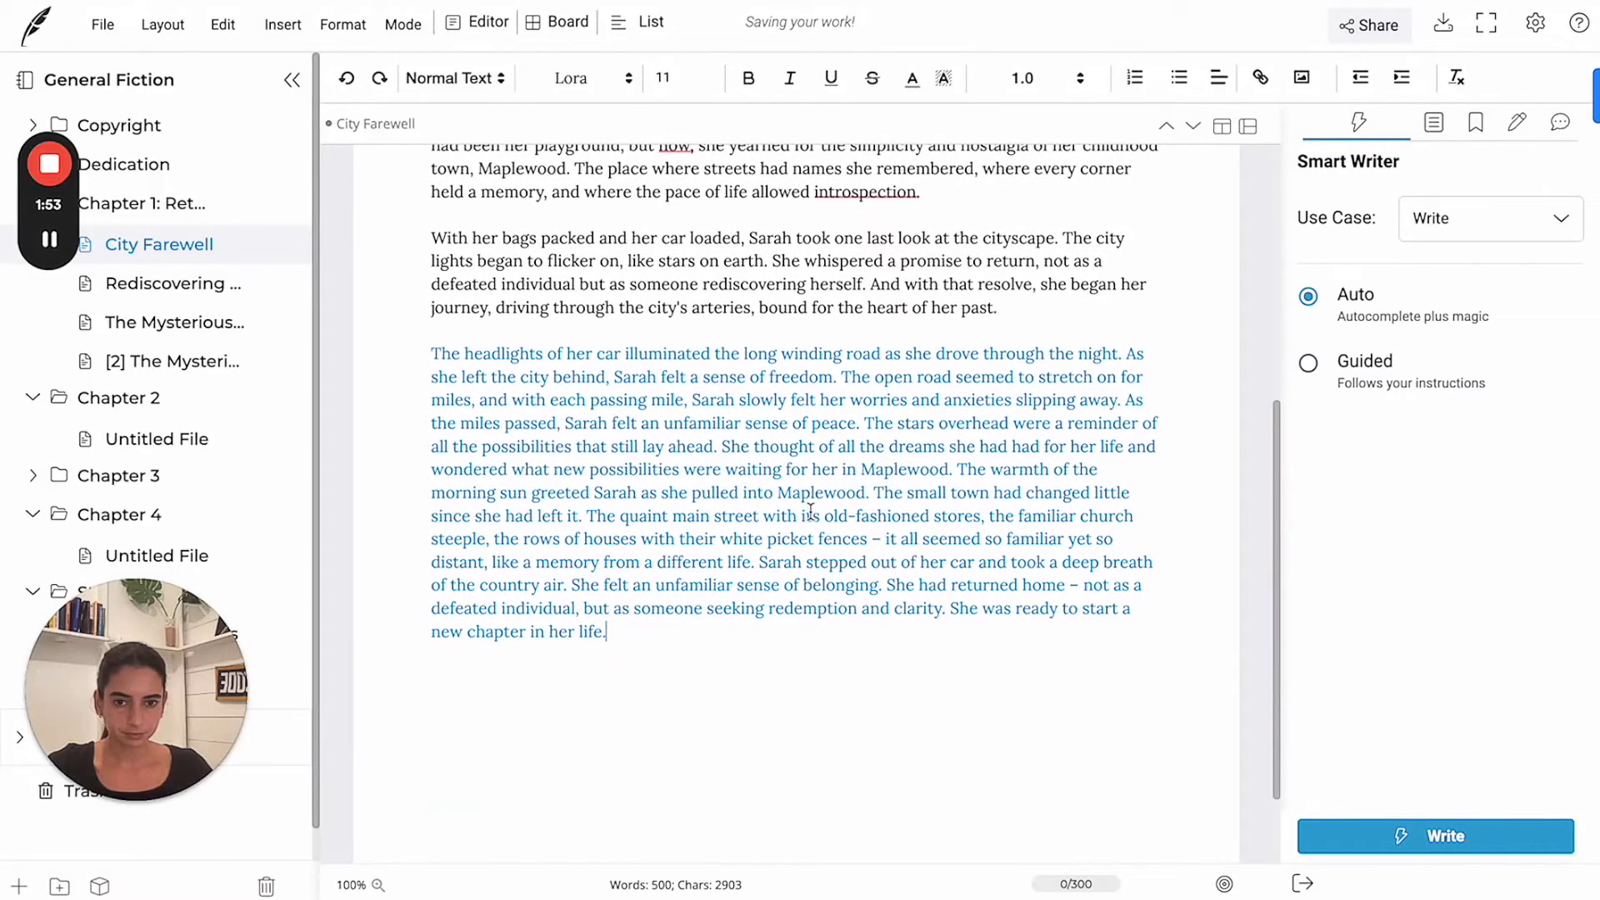
Split the inserted text into separate paragraphs, starting new ones at "The stars overhead" and "The quaint main street".
{"action": "left_click", "coordinate": [863, 422]}
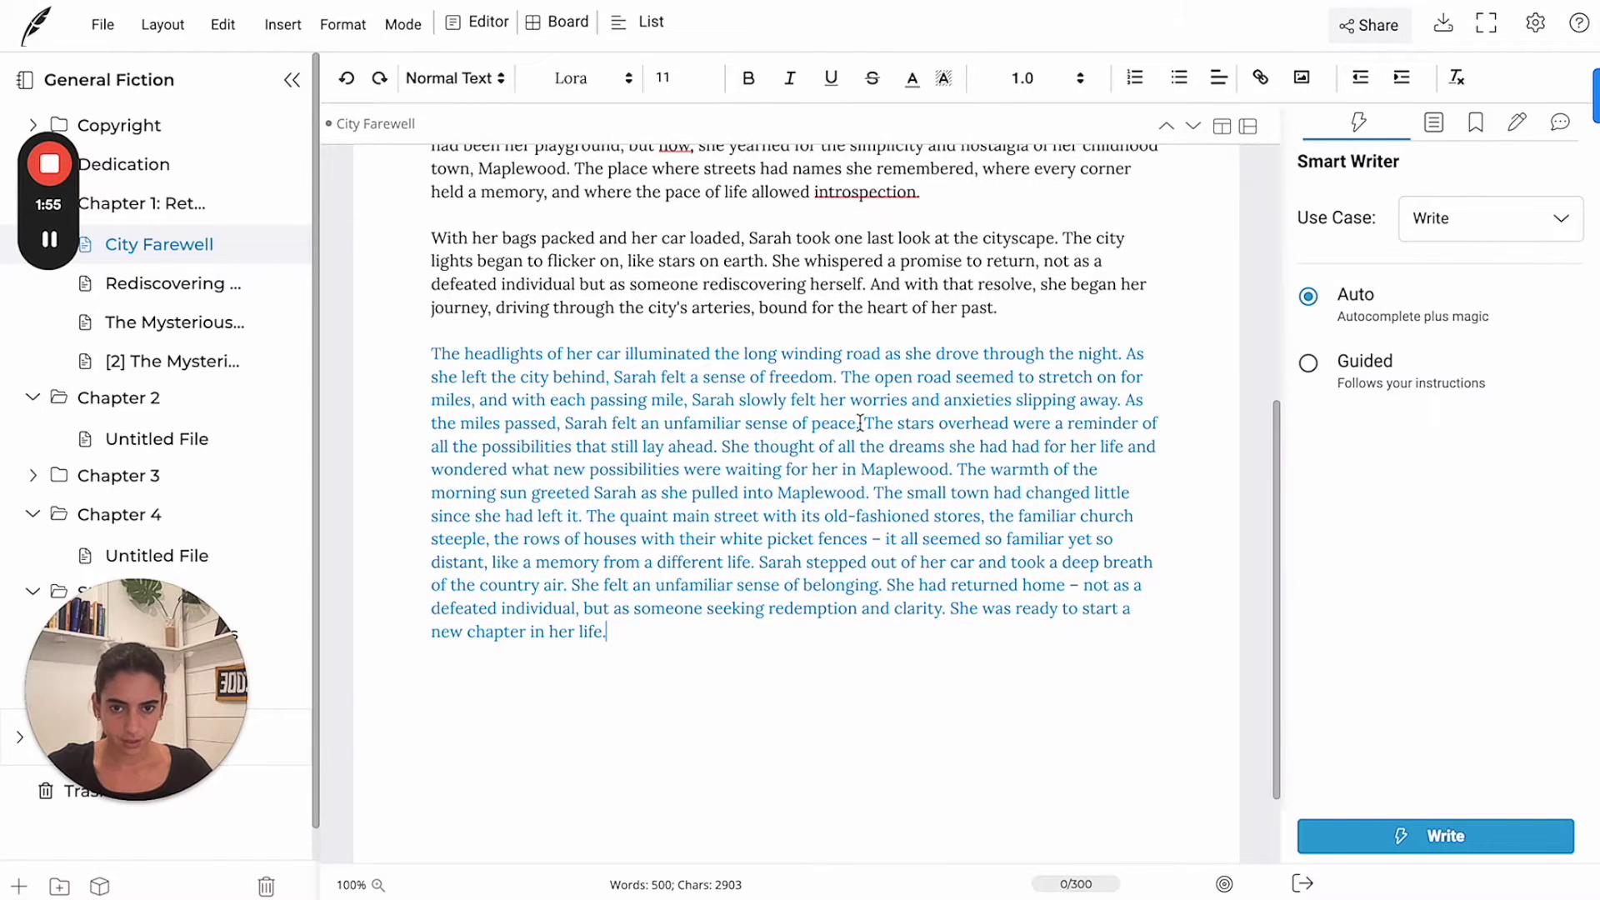
{"action": "key", "text": "Return"}
{"action": "key", "text": "Return"}
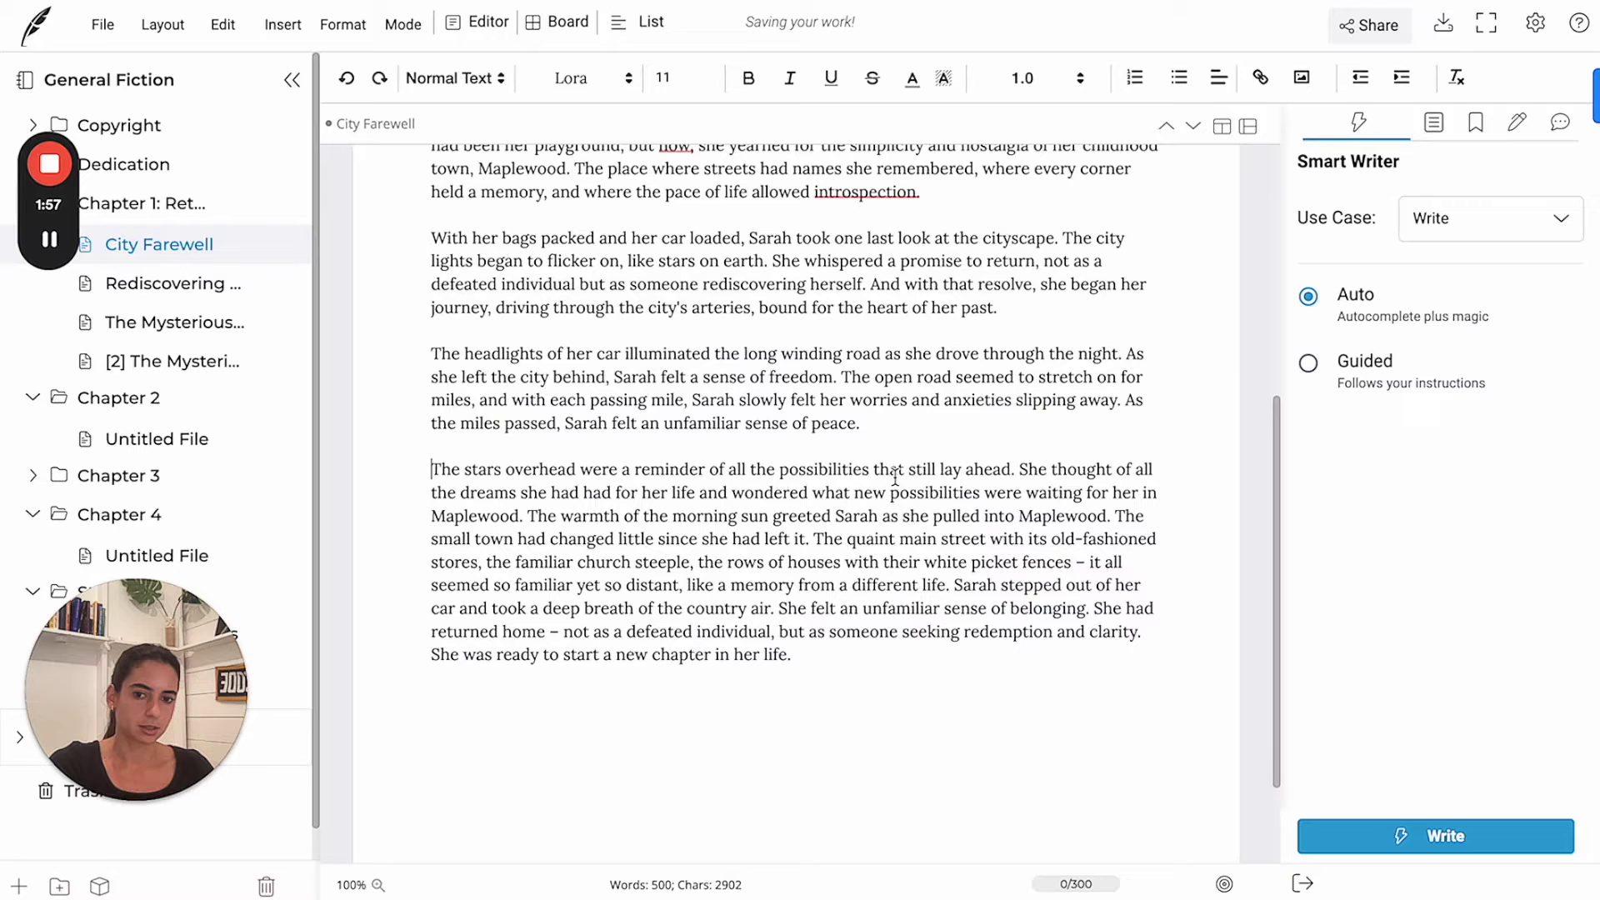
{"action": "left_click", "coordinate": [817, 538]}
{"action": "key", "text": "Return"}
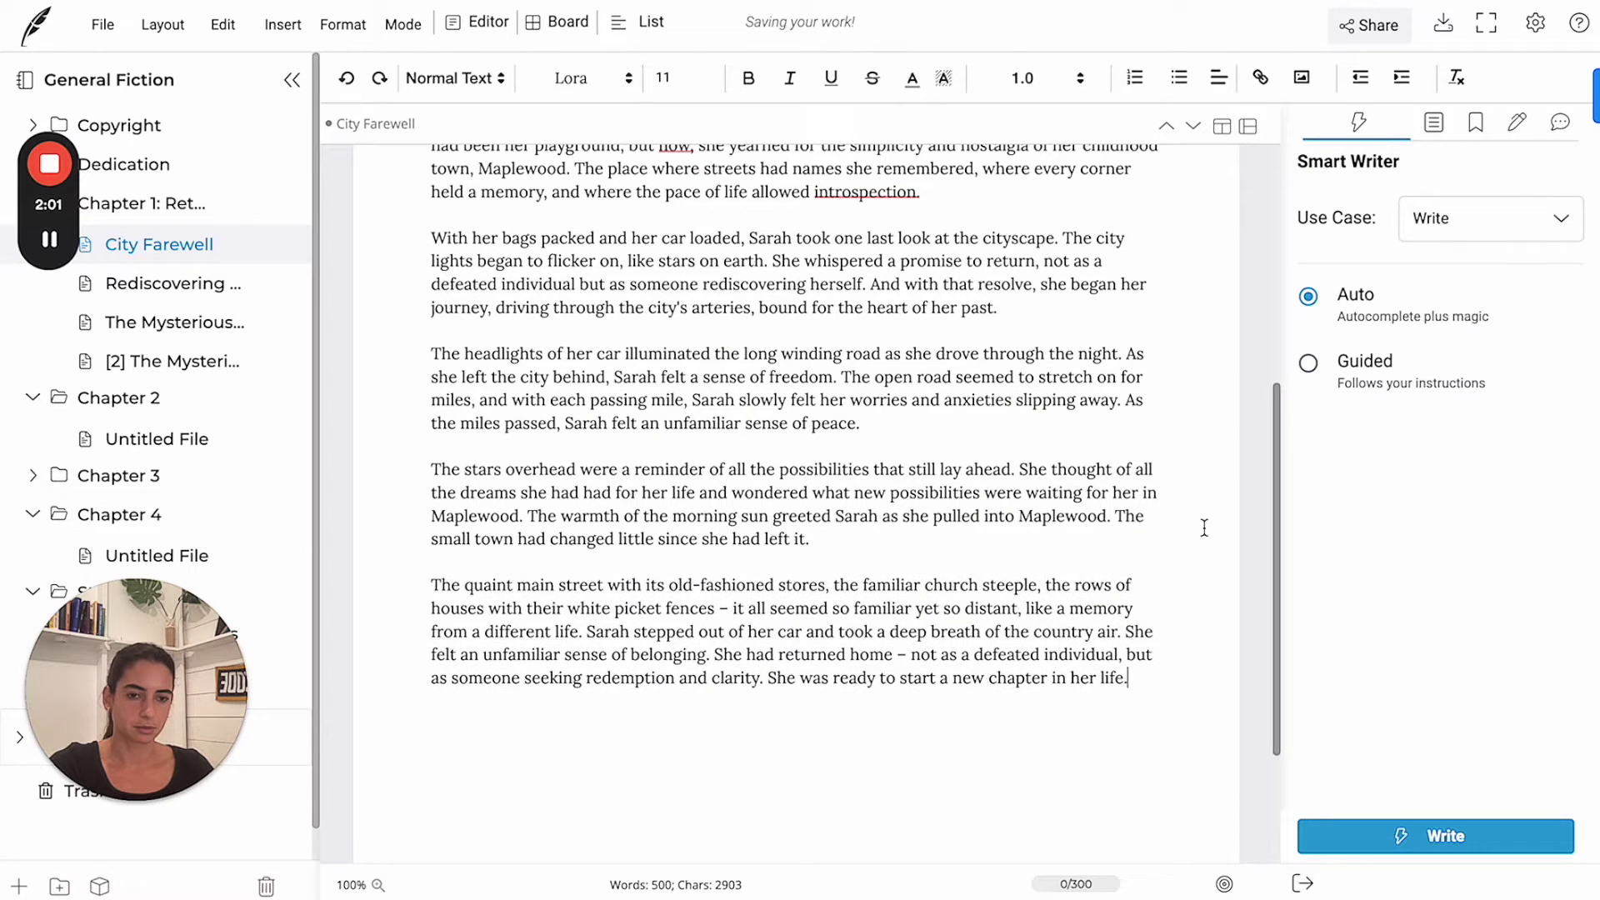
Set up a More intense rewrite for the opening of the last paragraph, then deselect the passage without running it.
{"action": "left_click_drag", "start_coordinate": [431, 584], "coordinate": [925, 632]}
{"action": "left_click", "coordinate": [1484, 219]}
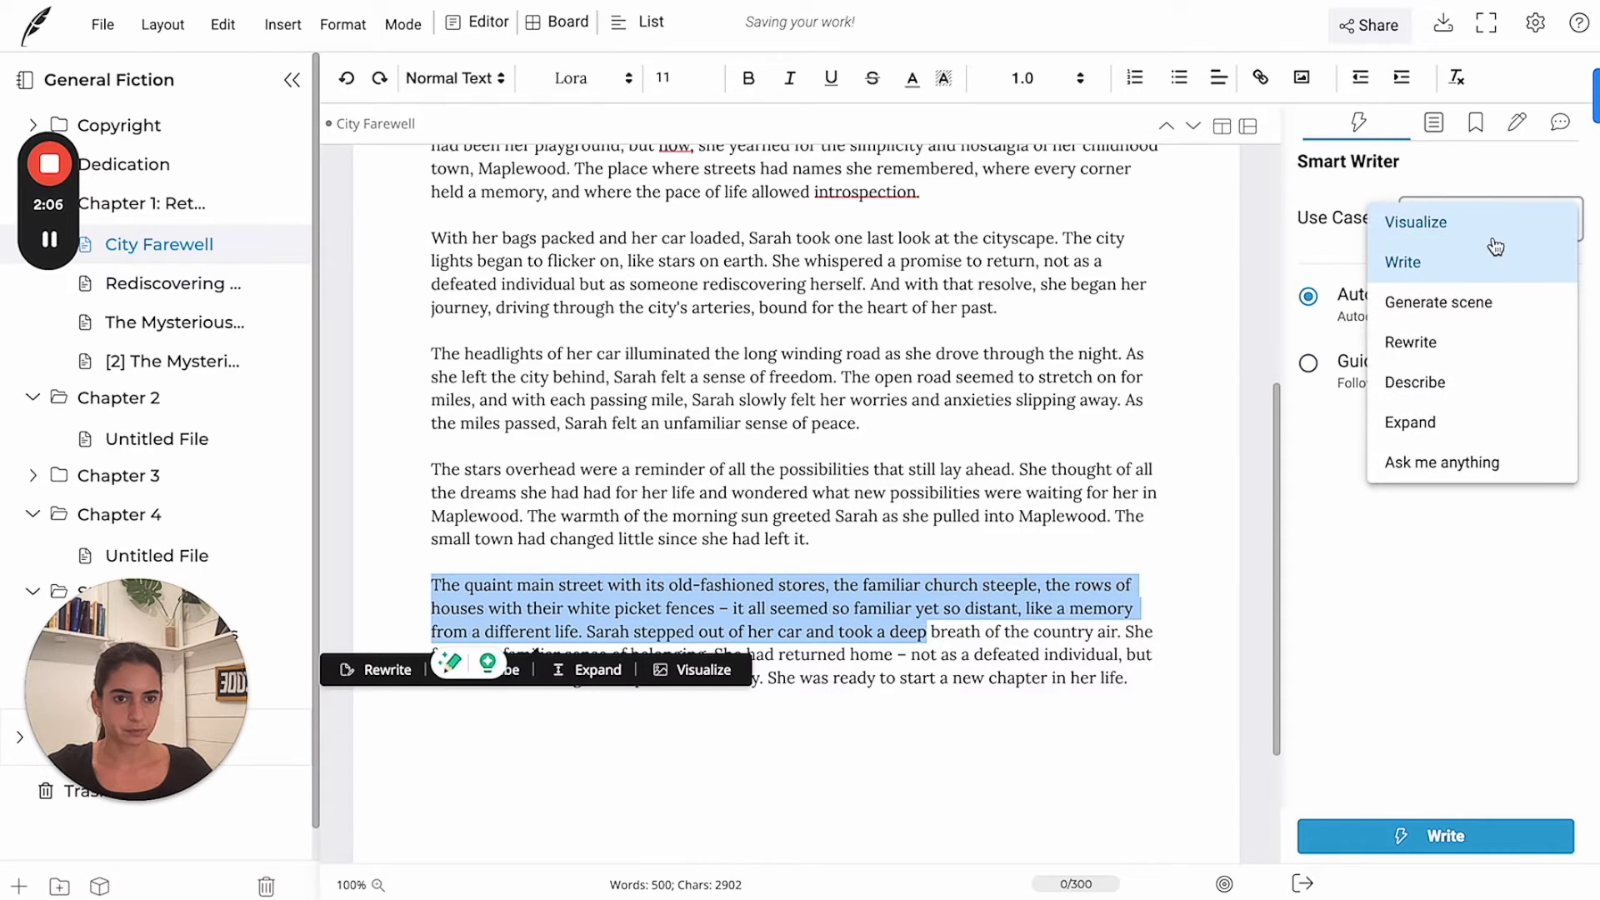
{"action": "left_click", "coordinate": [1464, 340]}
{"action": "left_click", "coordinate": [1430, 305]}
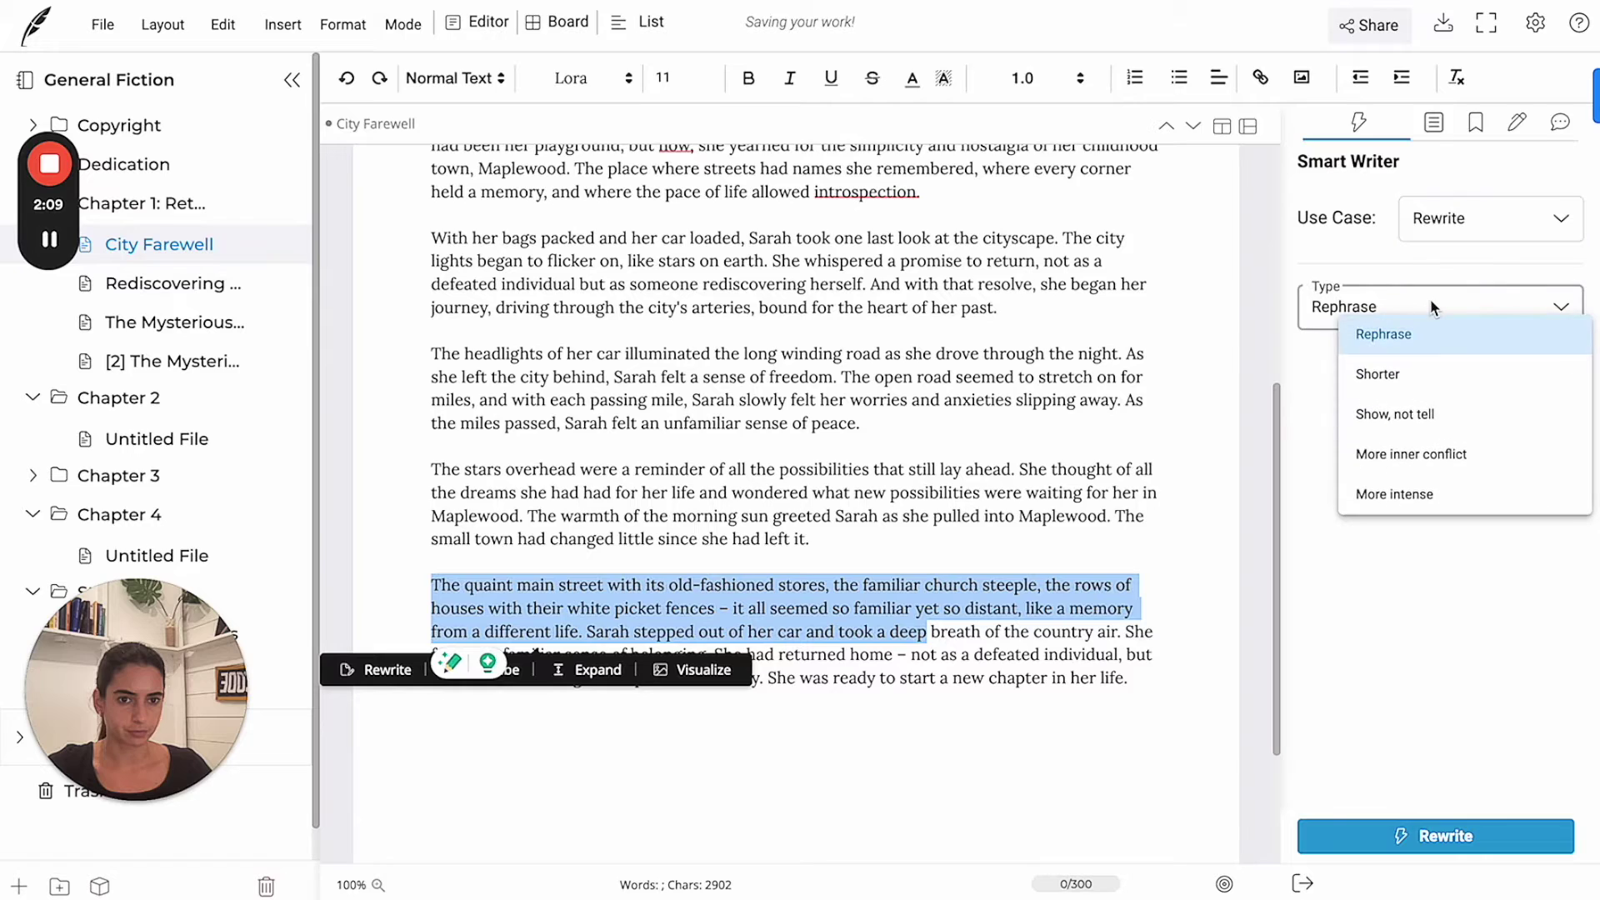
{"action": "left_click", "coordinate": [1451, 498]}
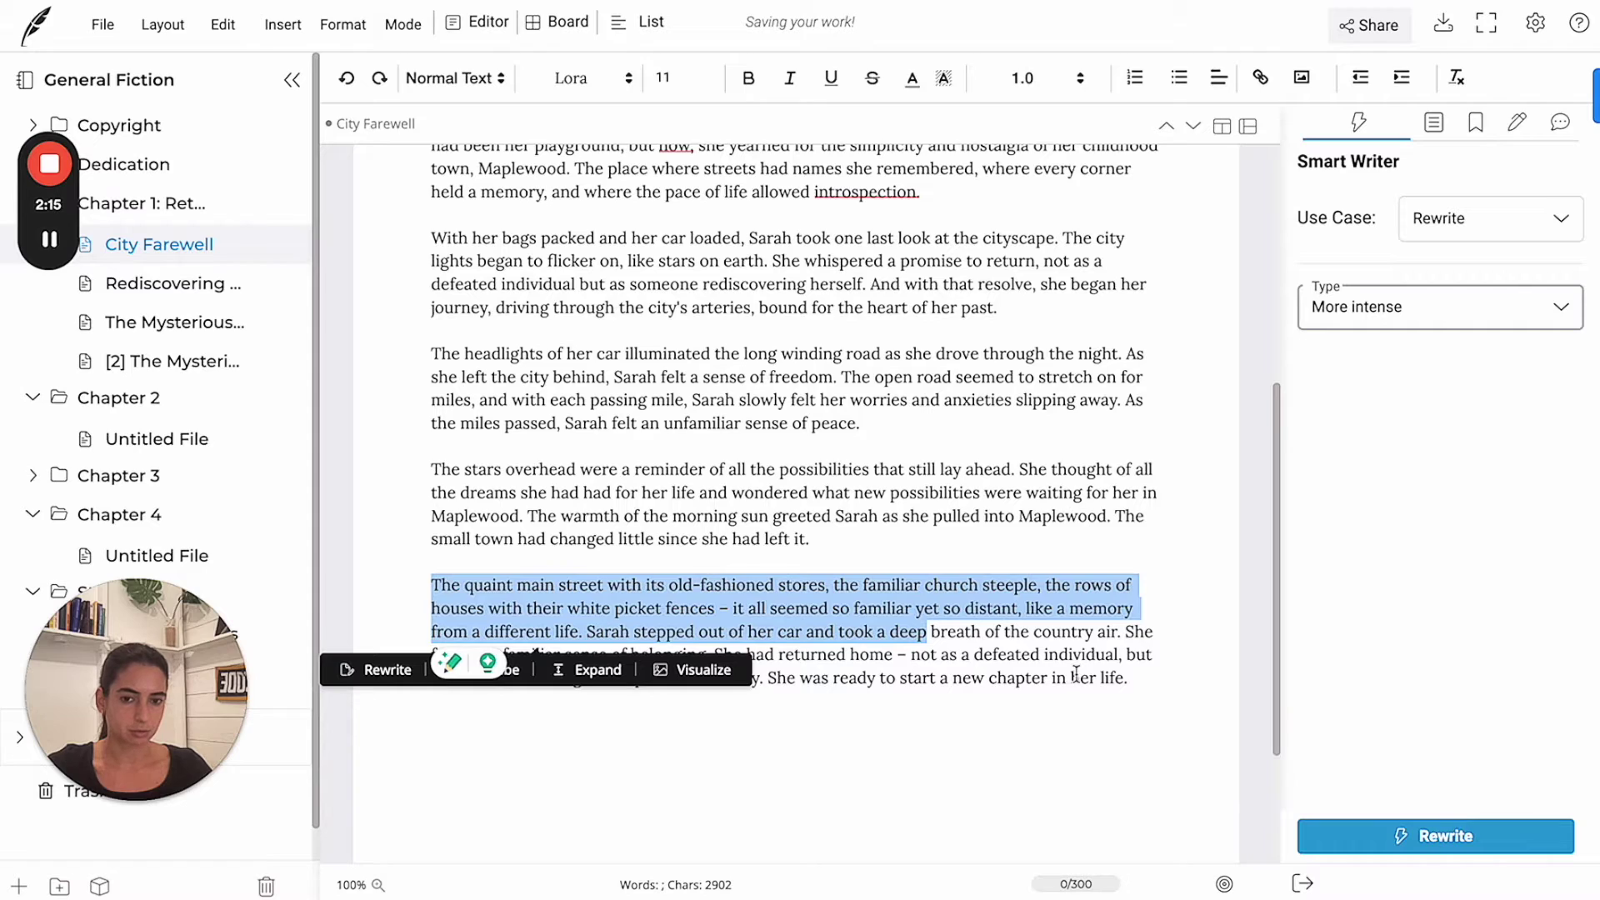
{"action": "left_click", "coordinate": [956, 635]}
Switch the Smart Writer use case to Write and choose the Guided mode.
{"action": "scroll", "coordinate": [839, 579], "scroll_direction": "down", "scroll_amount": 2}
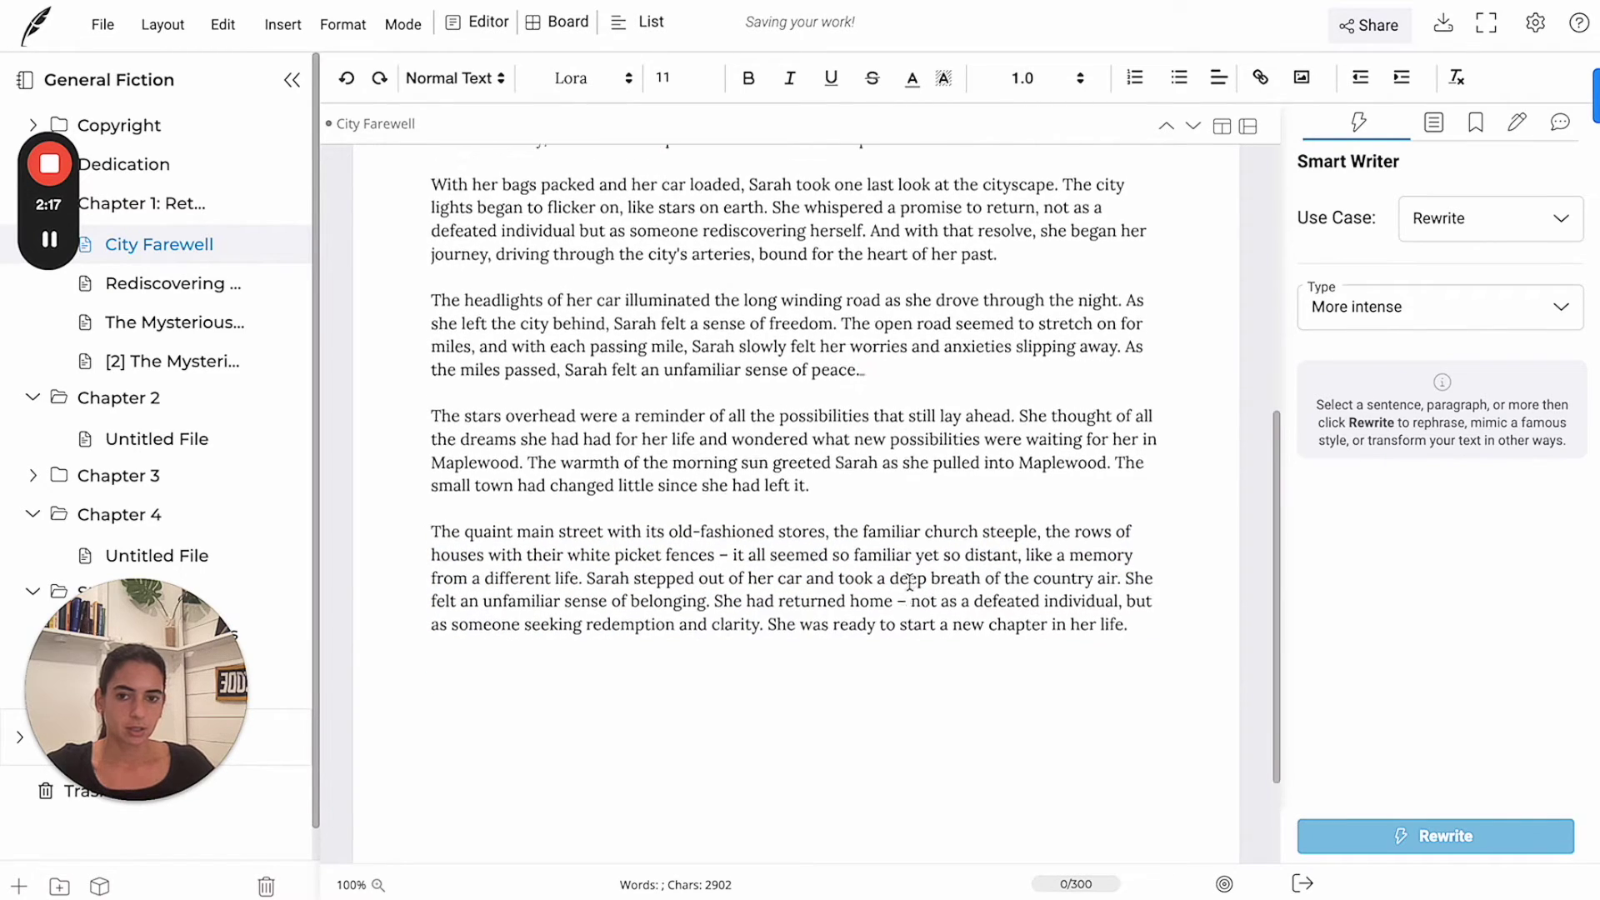
{"action": "scroll", "coordinate": [815, 467], "scroll_direction": "up", "scroll_amount": 3}
{"action": "scroll", "coordinate": [815, 466], "scroll_direction": "up", "scroll_amount": 4}
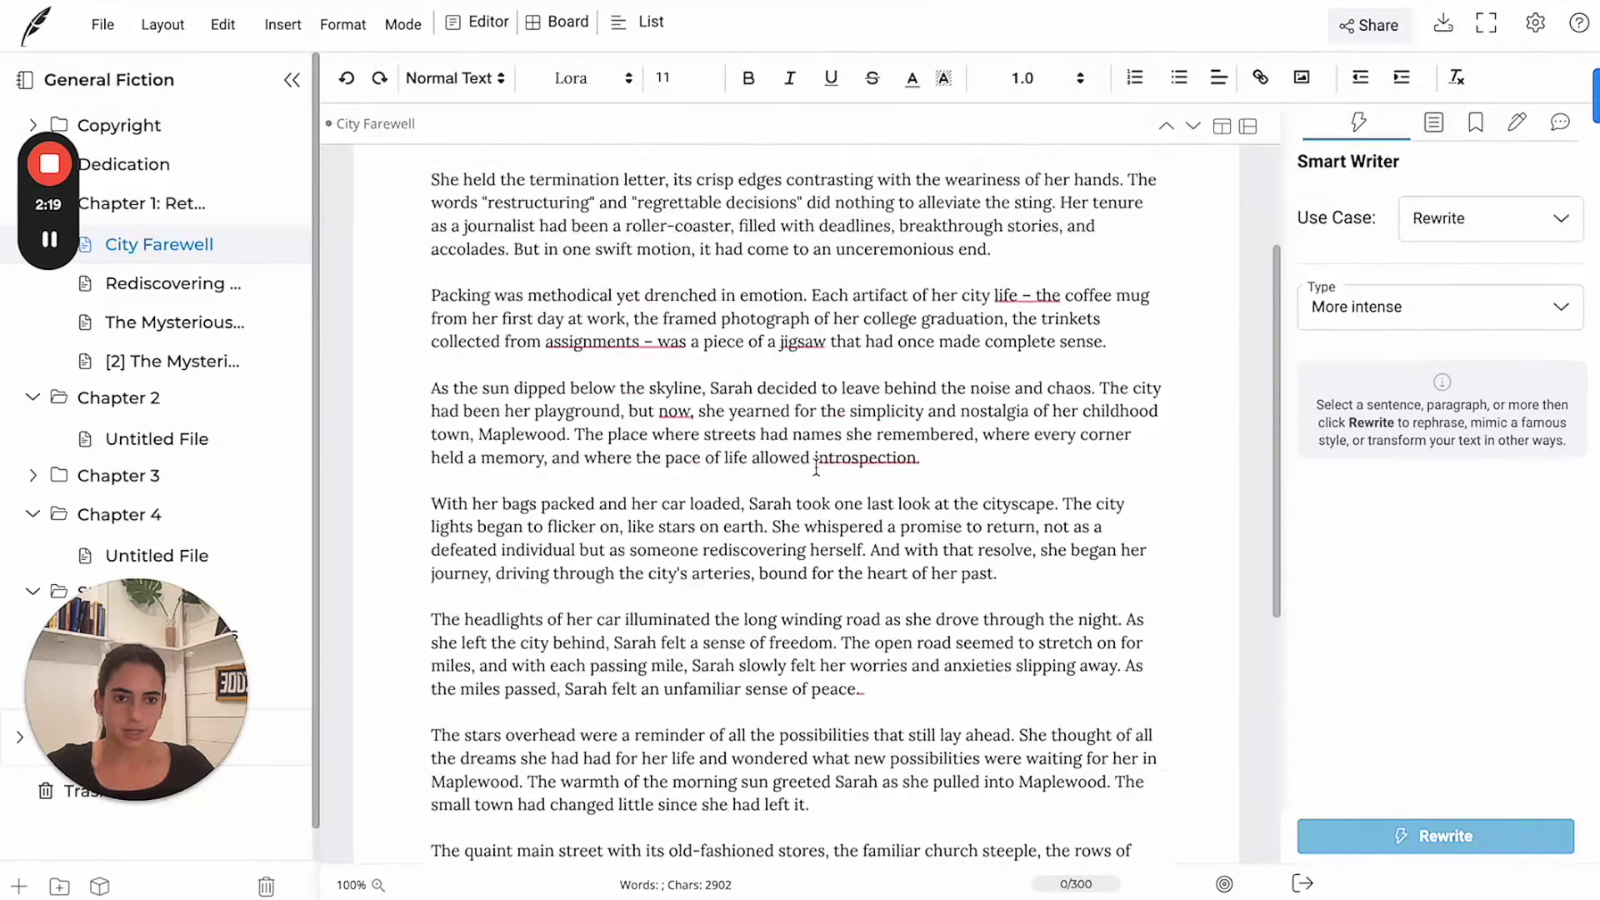
{"action": "mouse_move", "coordinate": [802, 467]}
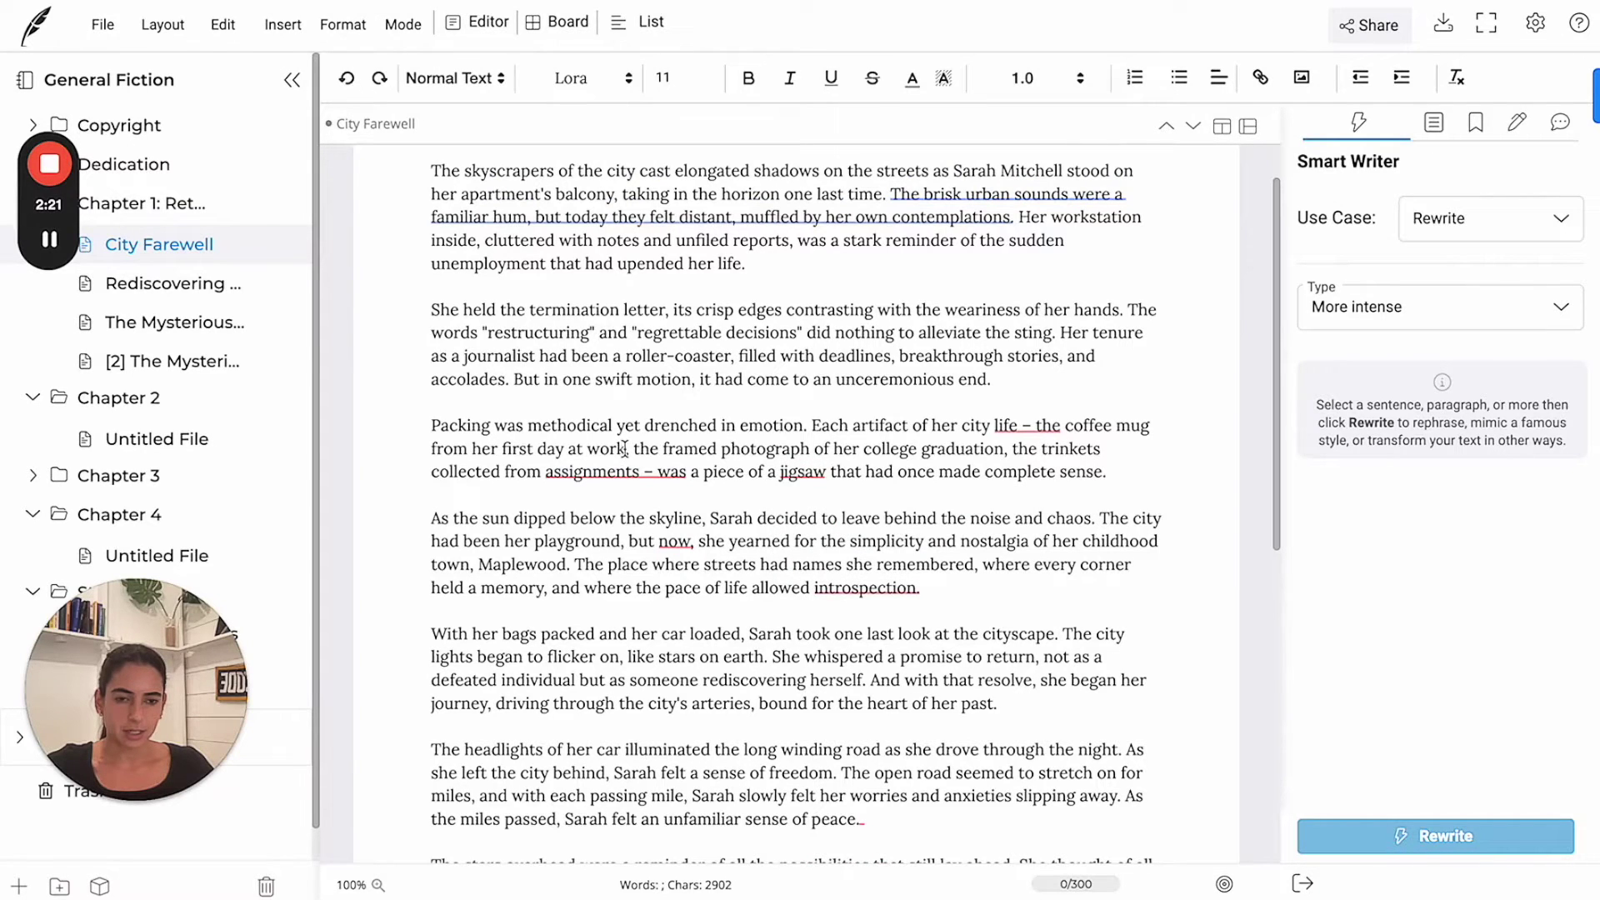
{"action": "left_click", "coordinate": [1461, 227]}
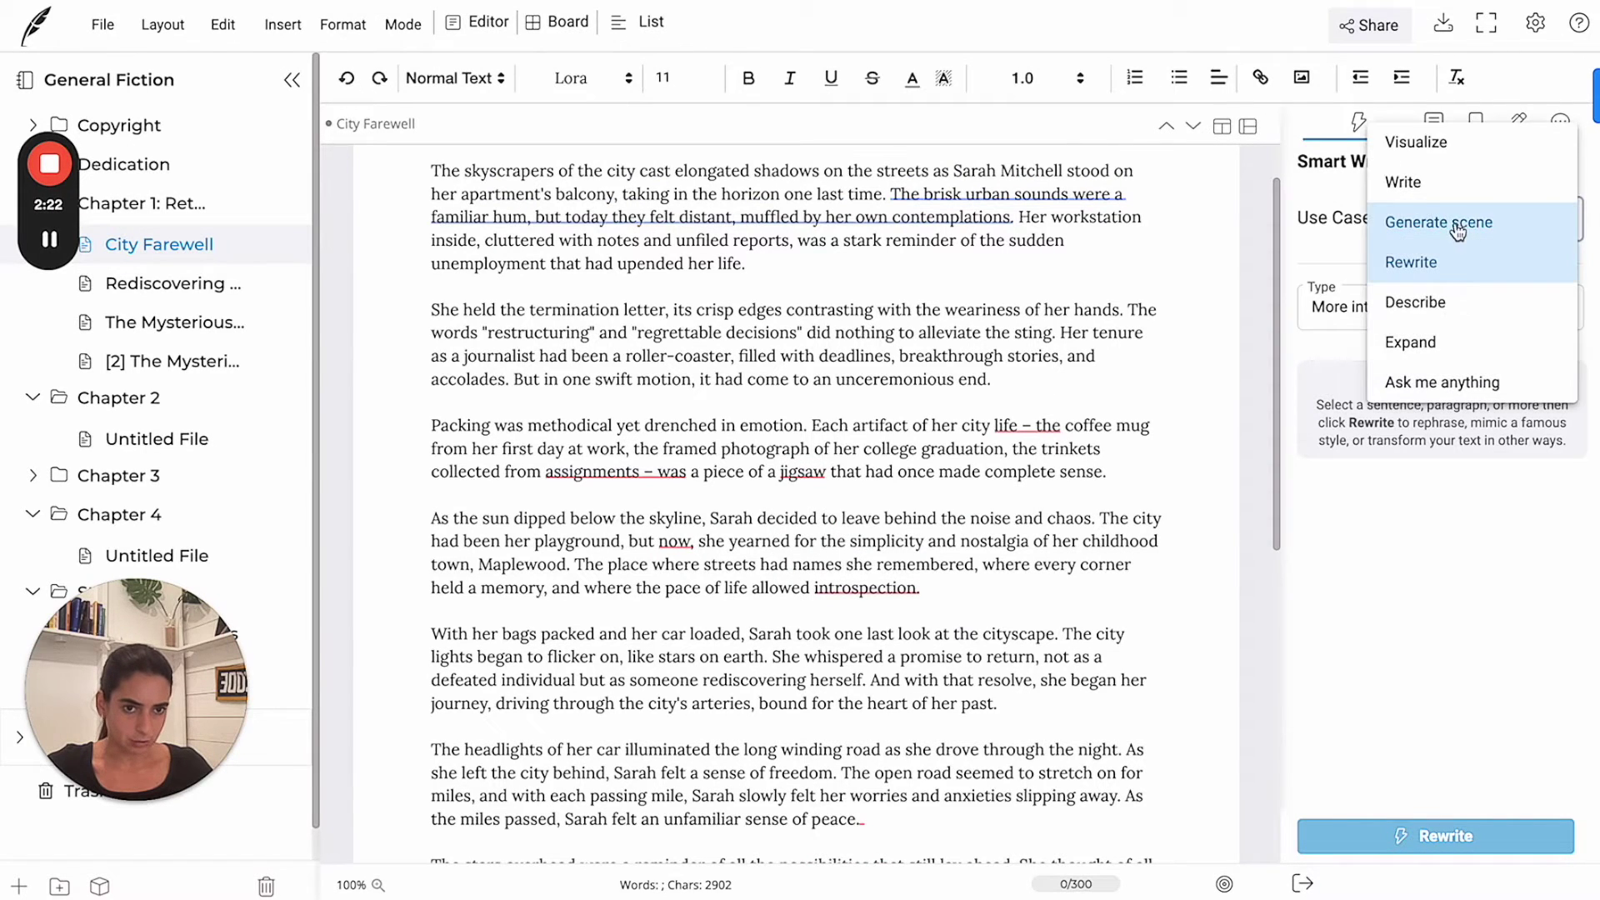
{"action": "left_click", "coordinate": [1436, 187]}
{"action": "left_click", "coordinate": [1426, 363]}
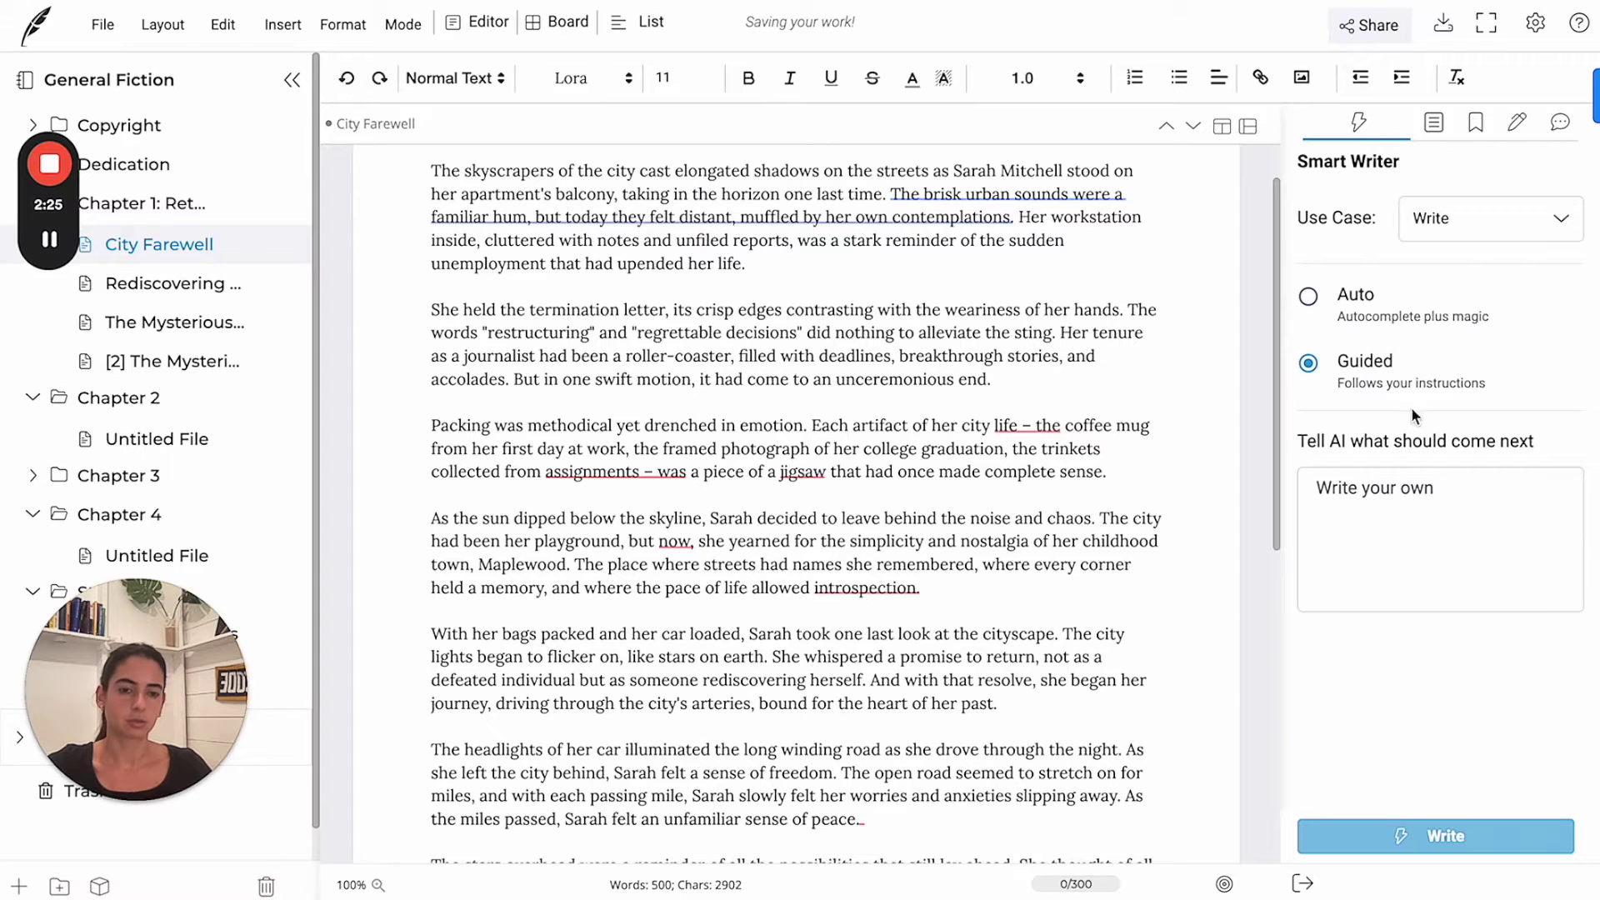
Enter "Sarah starts feeling nostalgic as an old playlist start to play" as the guided instruction for what should come next.
{"action": "left_click", "coordinate": [1395, 500]}
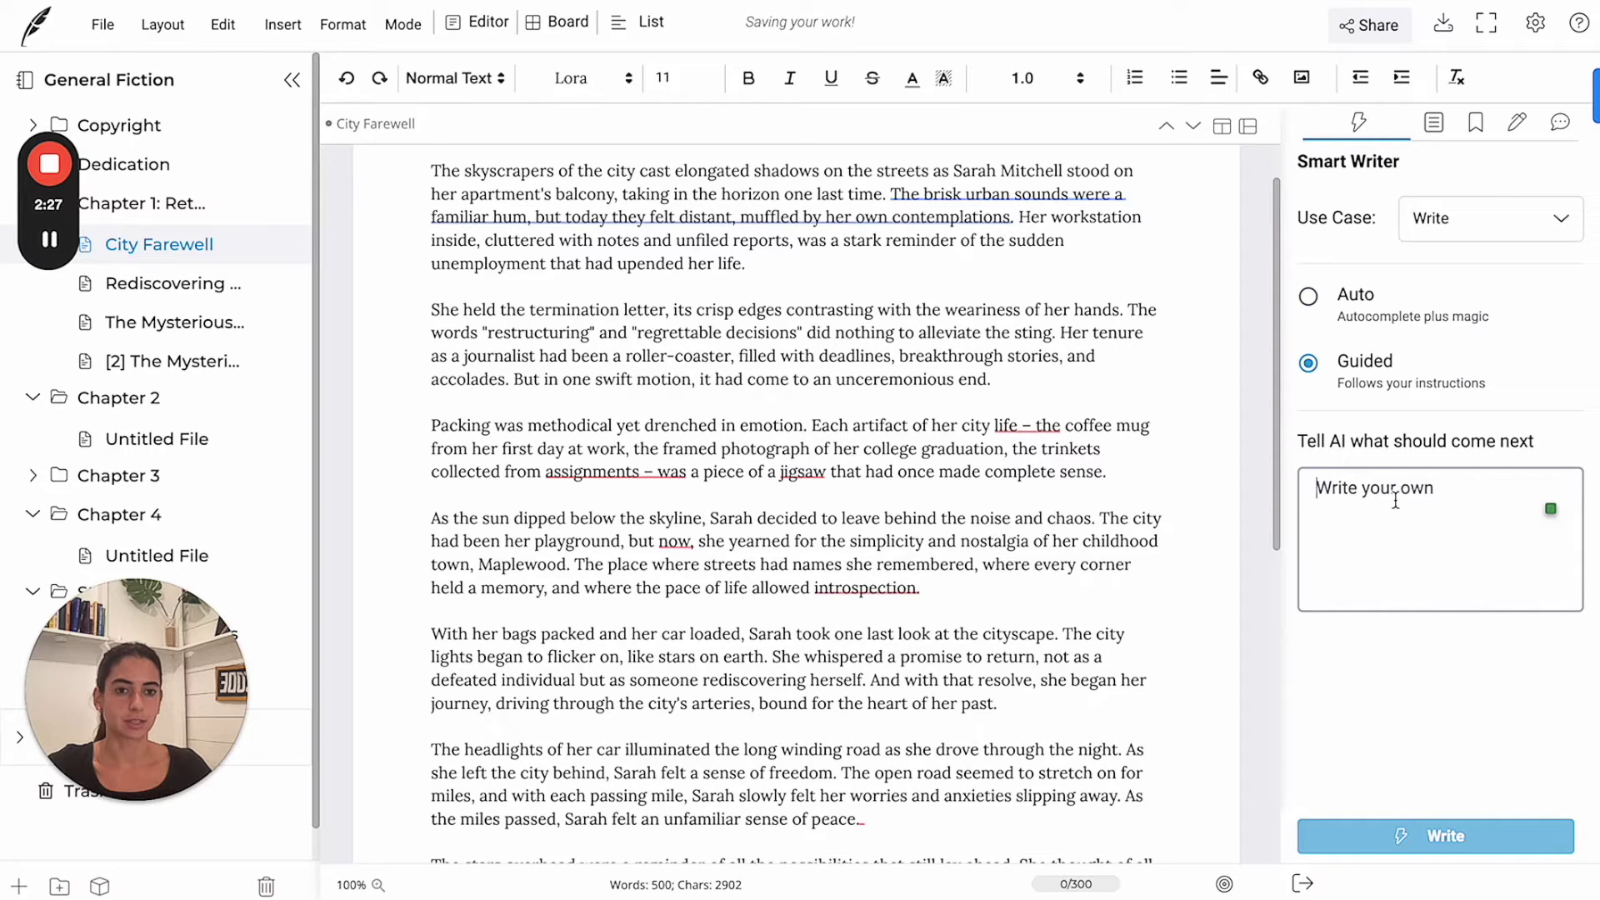
{"action": "scroll", "coordinate": [1100, 514], "scroll_direction": "down", "scroll_amount": 4}
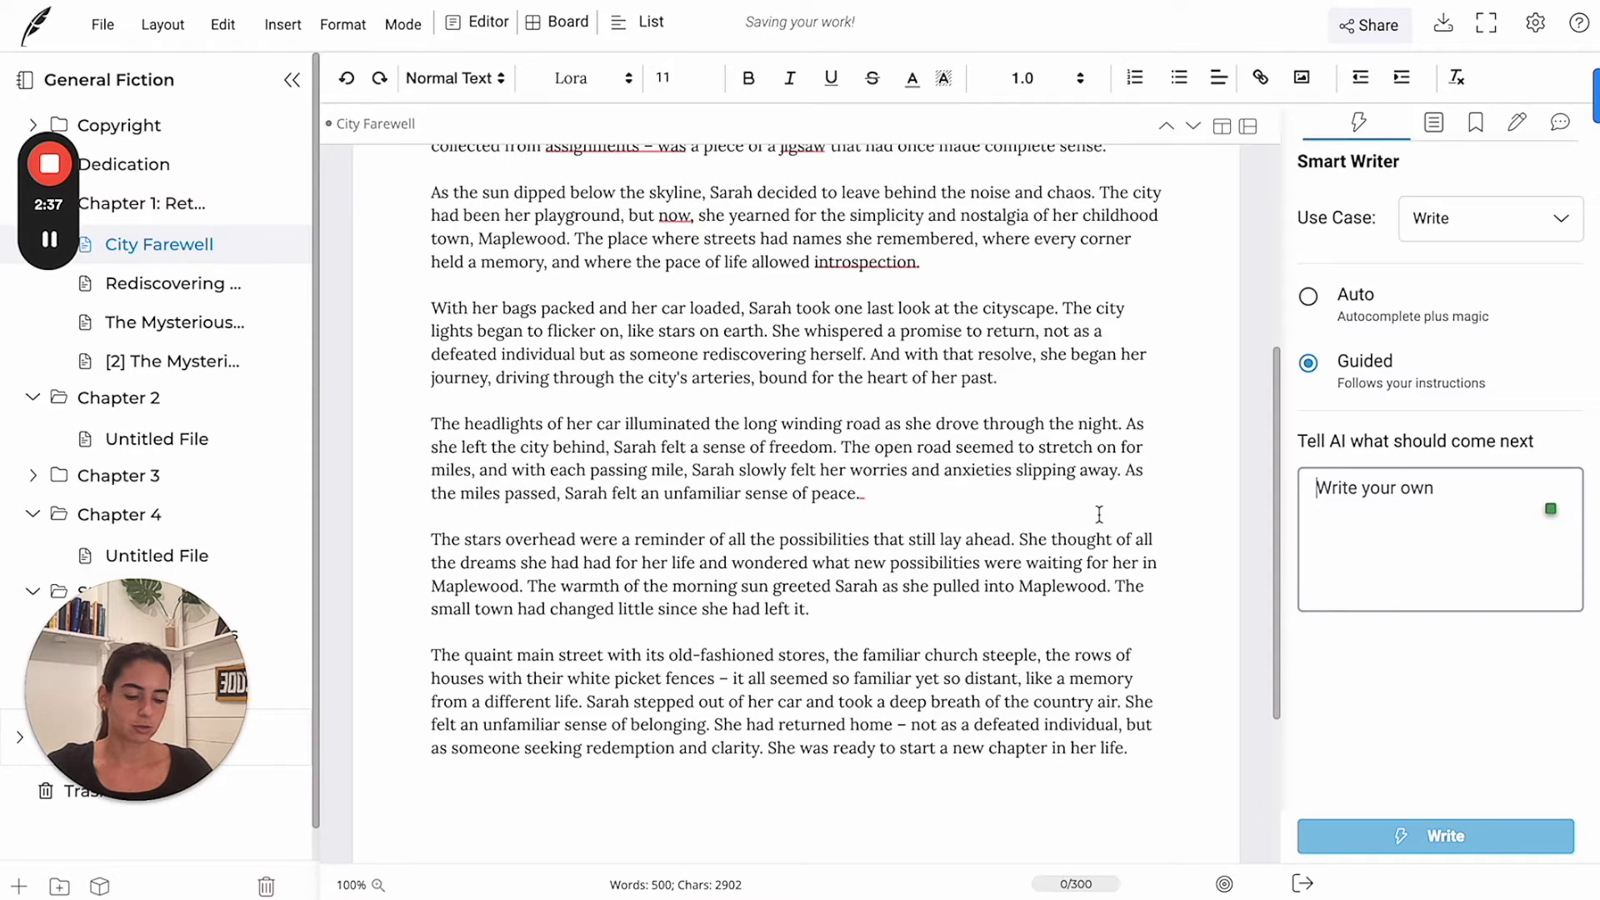
{"action": "type", "text": "Sa"}
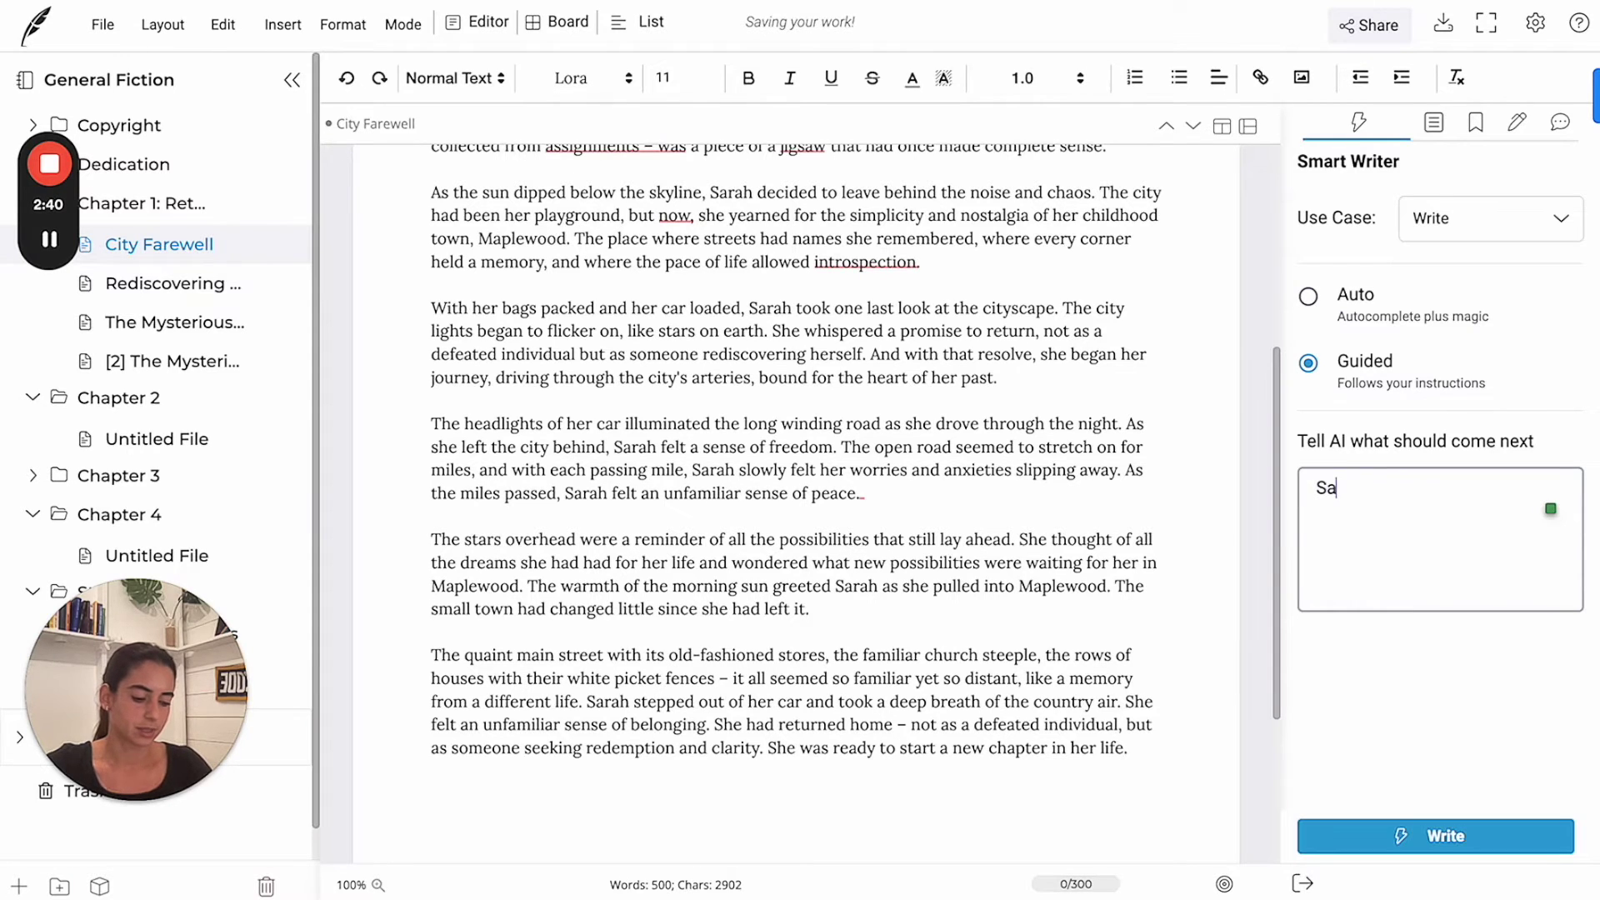
{"action": "type", "text": "rafh "}
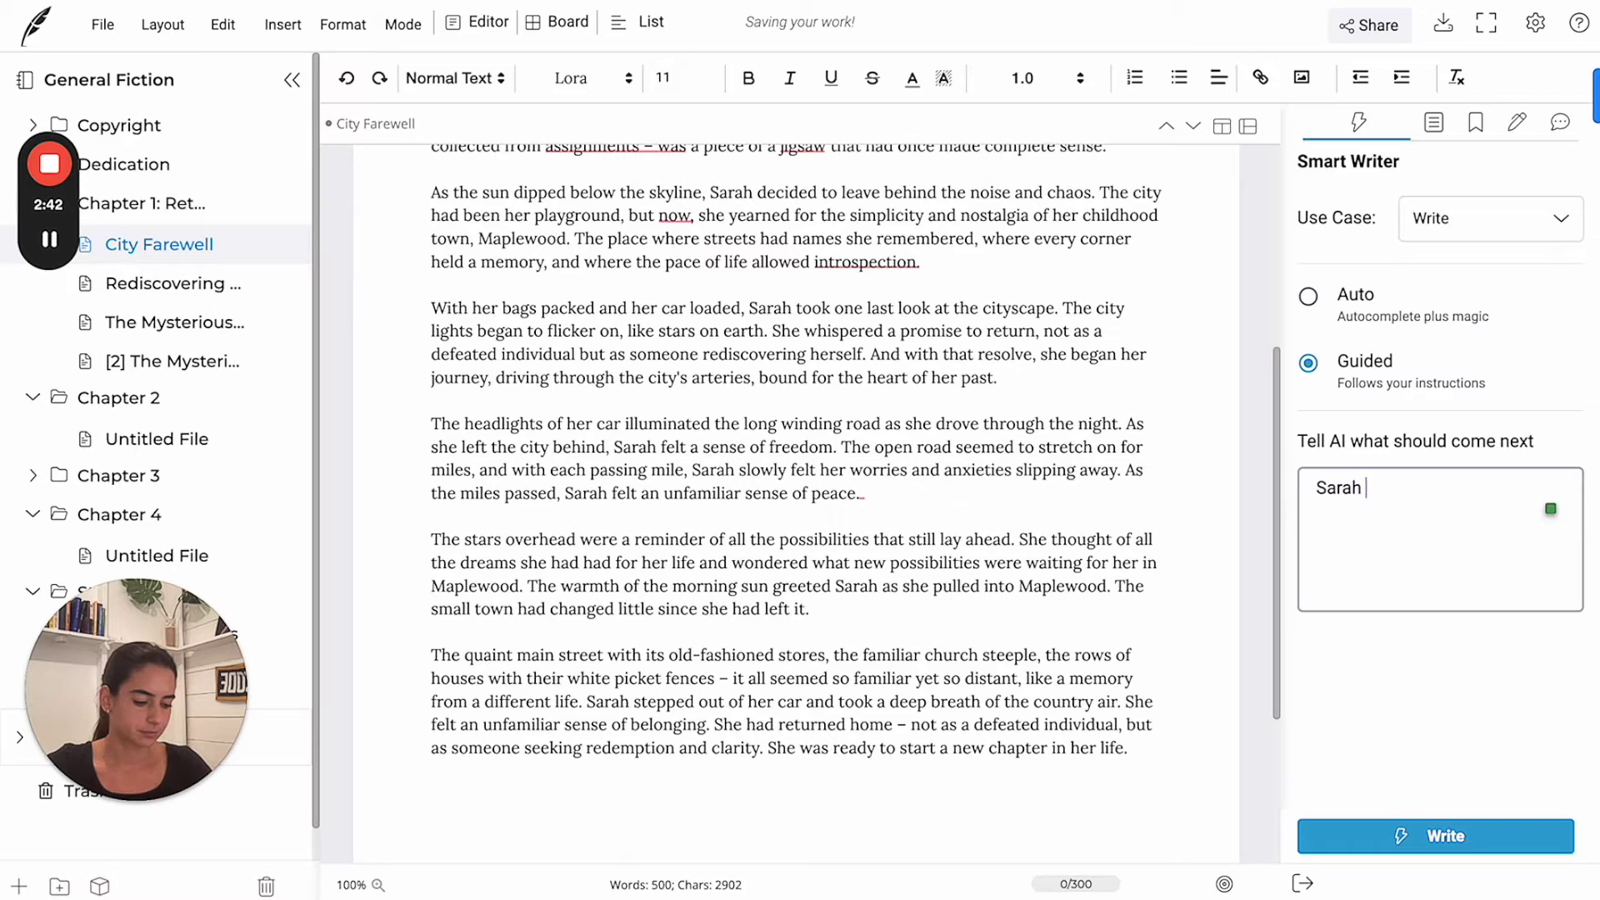
{"action": "type", "text": "starts "}
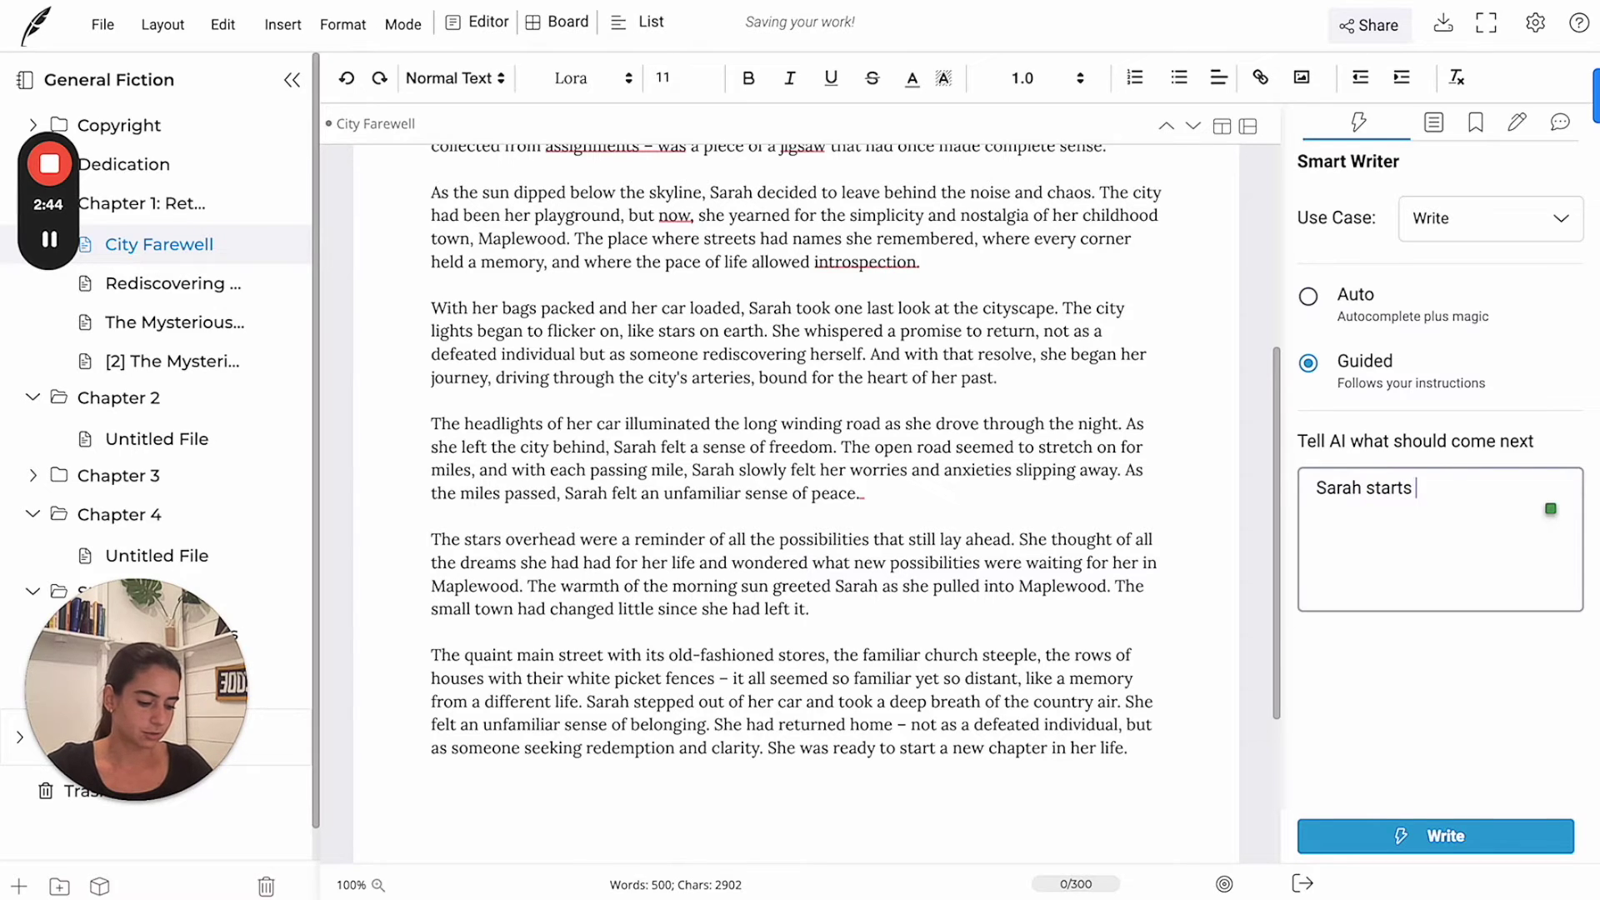
{"action": "type", "text": "feeling nos"}
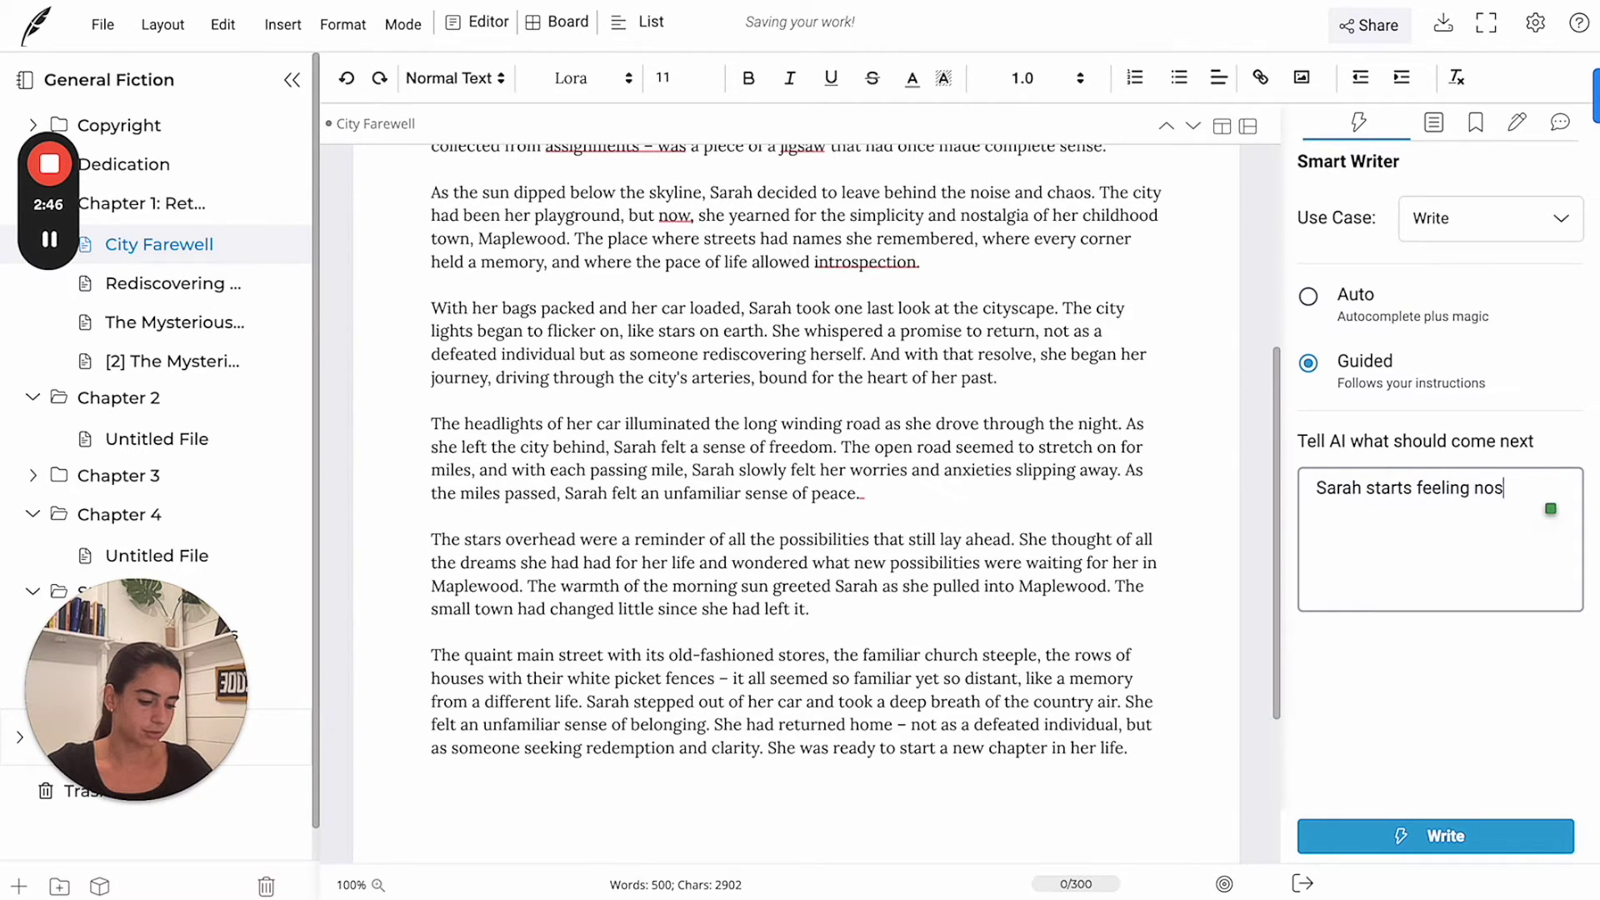
{"action": "type", "text": "talgic as "}
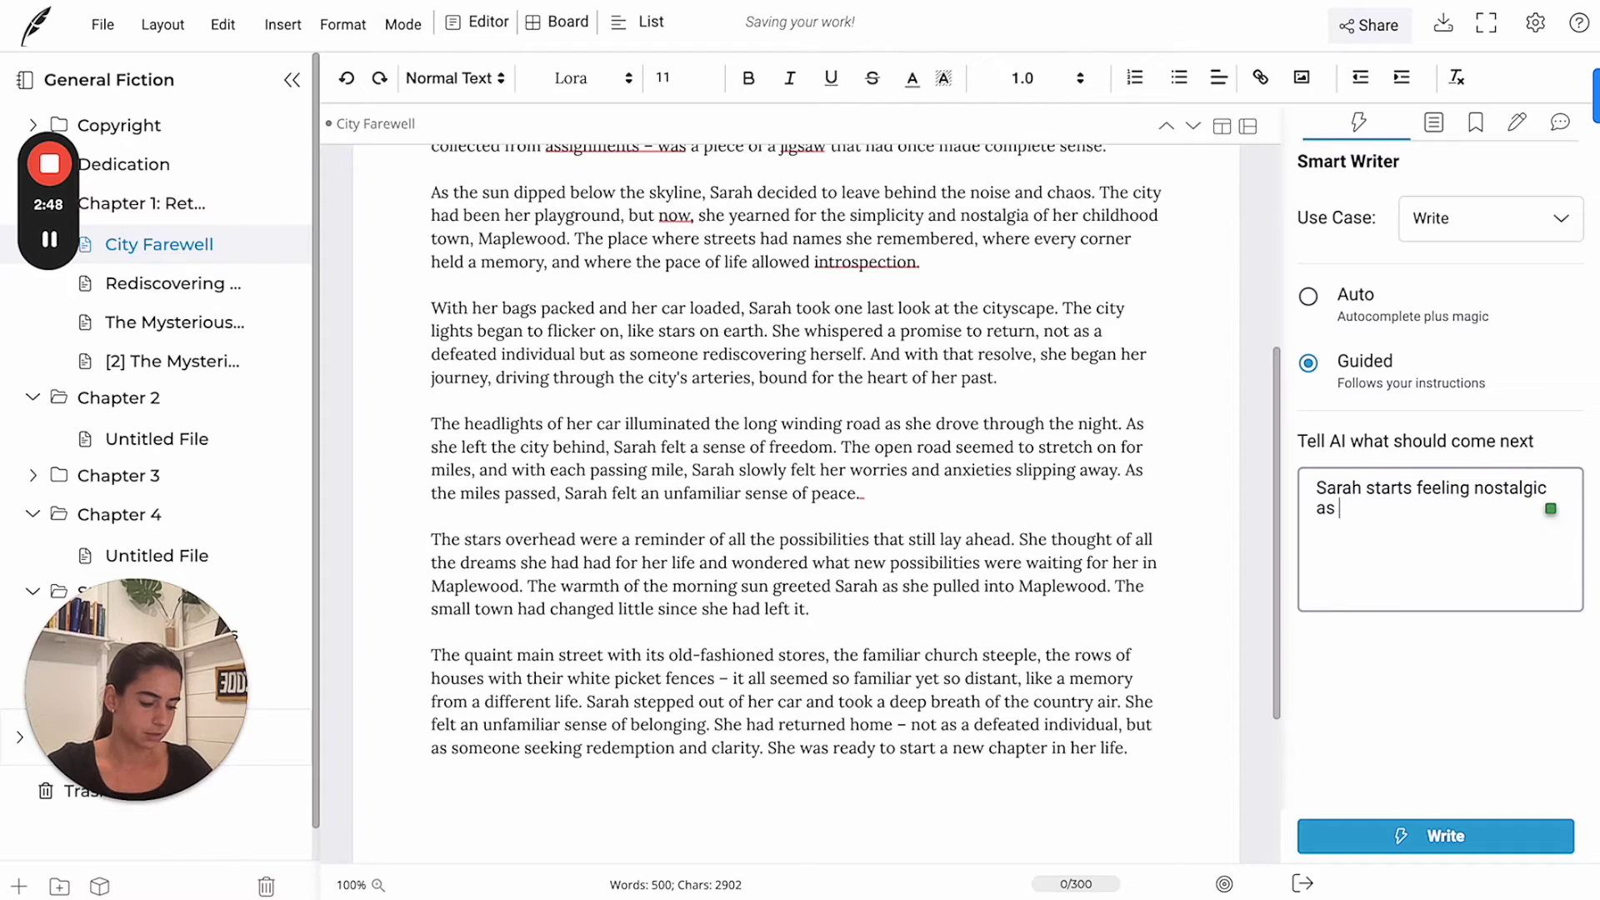
{"action": "type", "text": "an"}
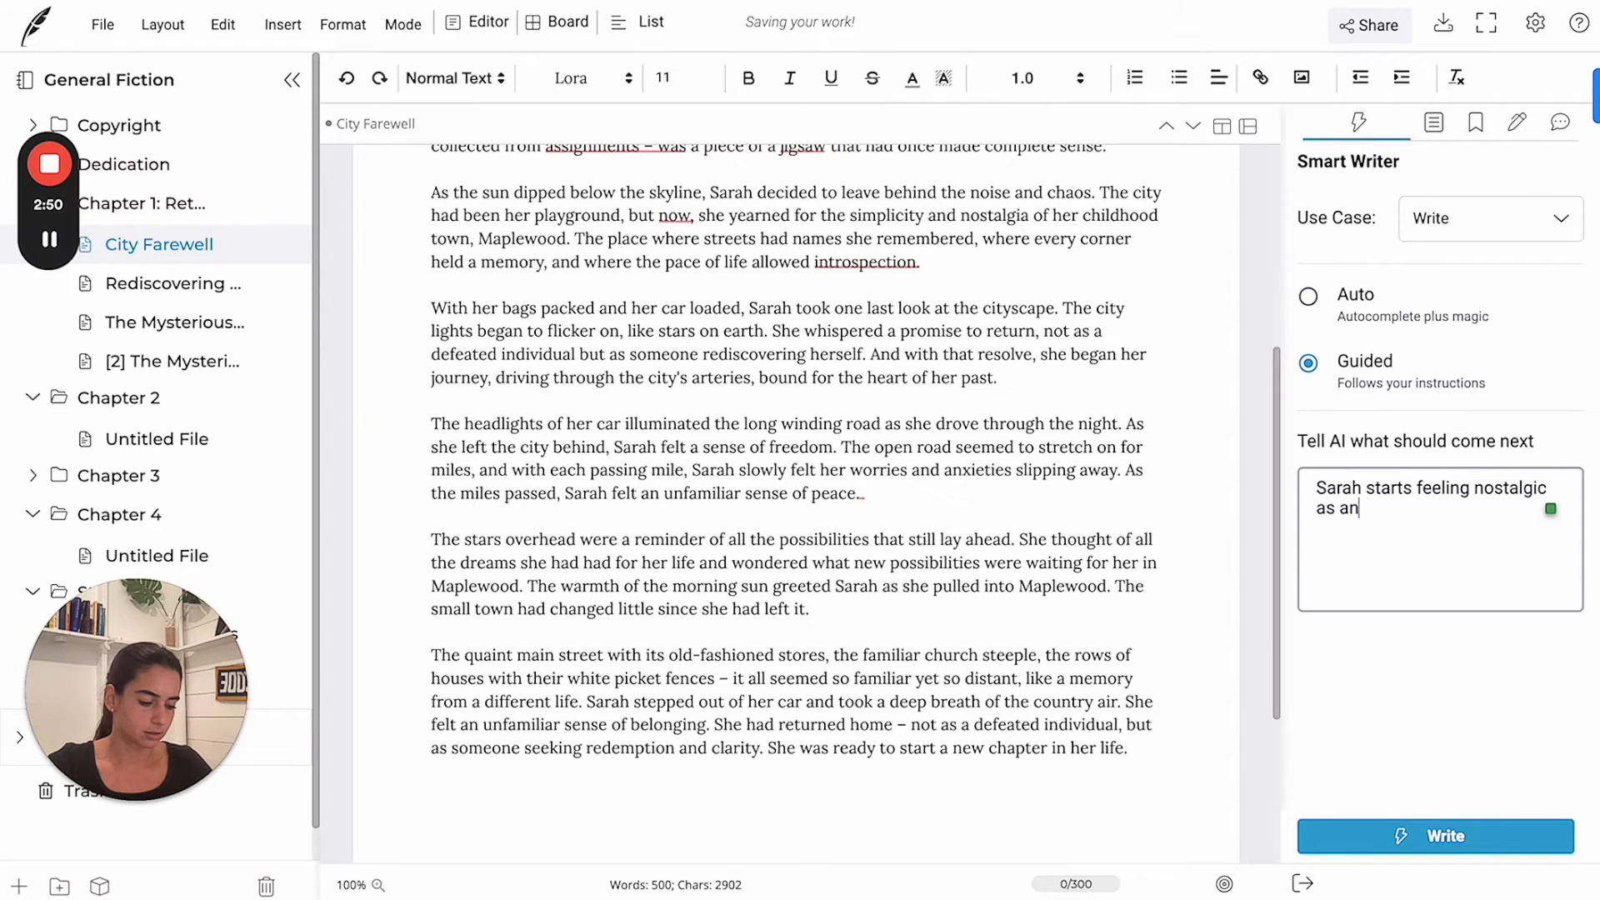
{"action": "type", "text": " old playli"}
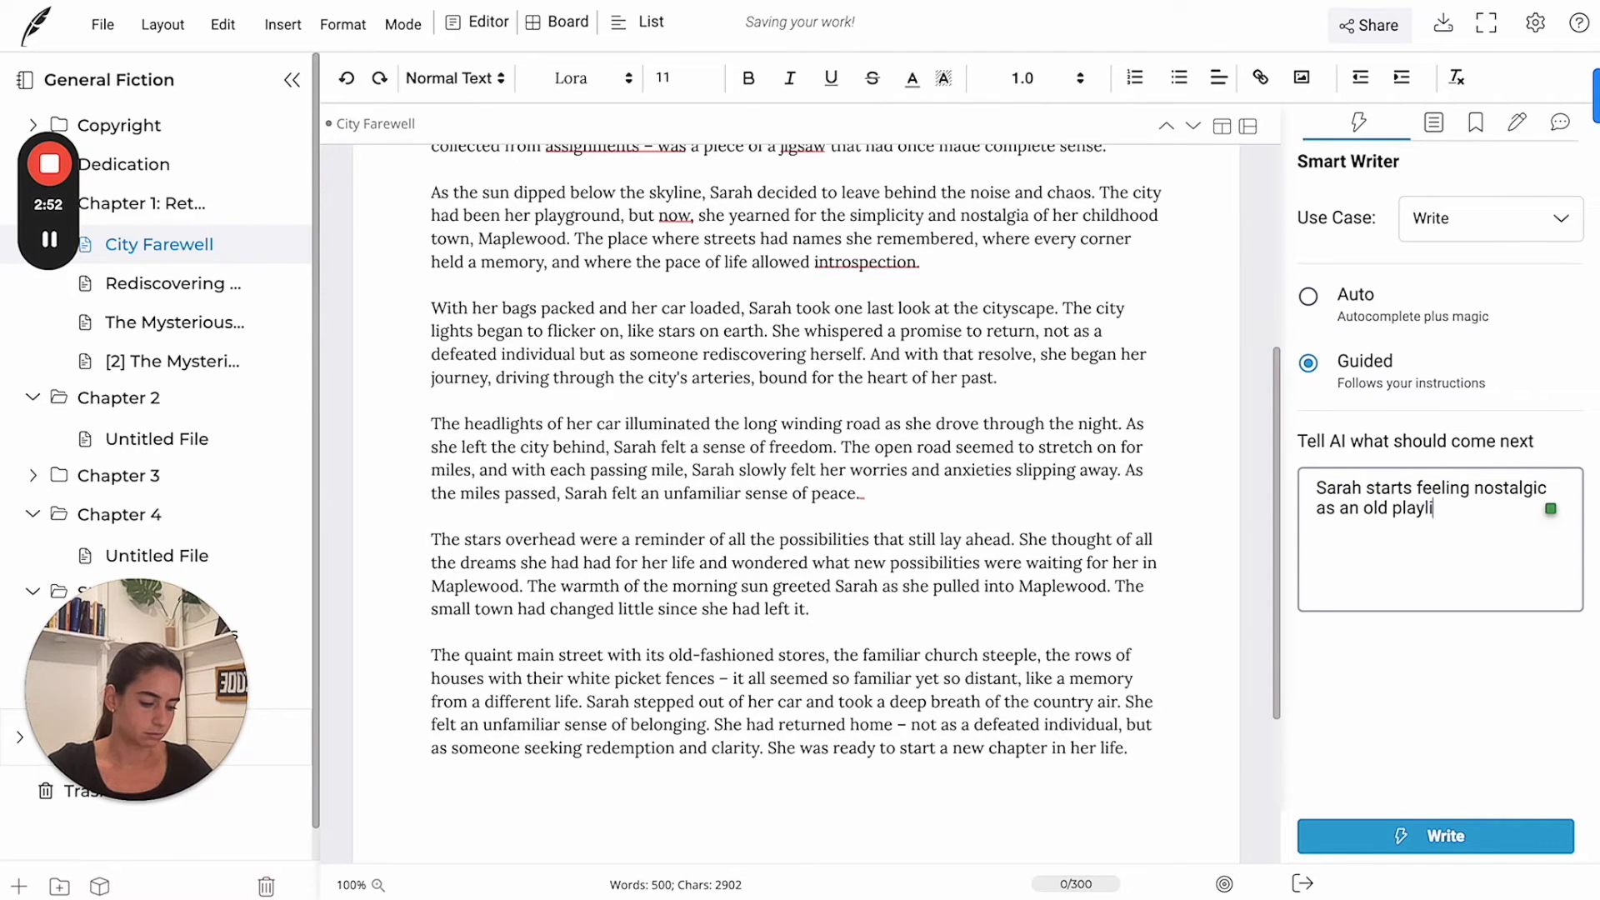
{"action": "type", "text": "st start"}
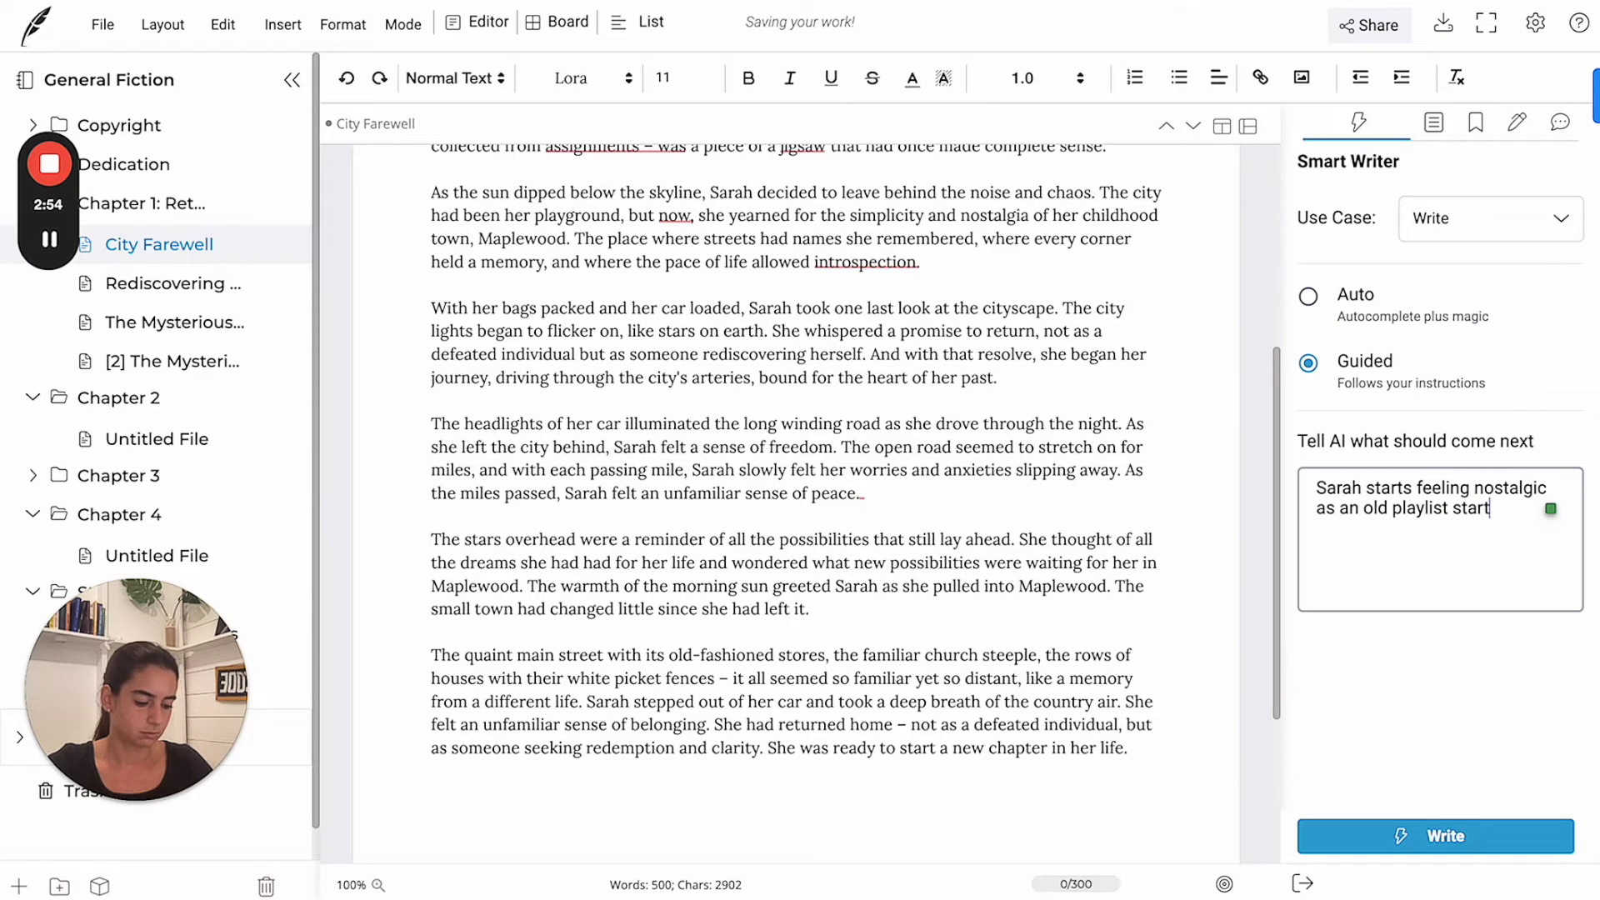
{"action": "type", "text": " to play"}
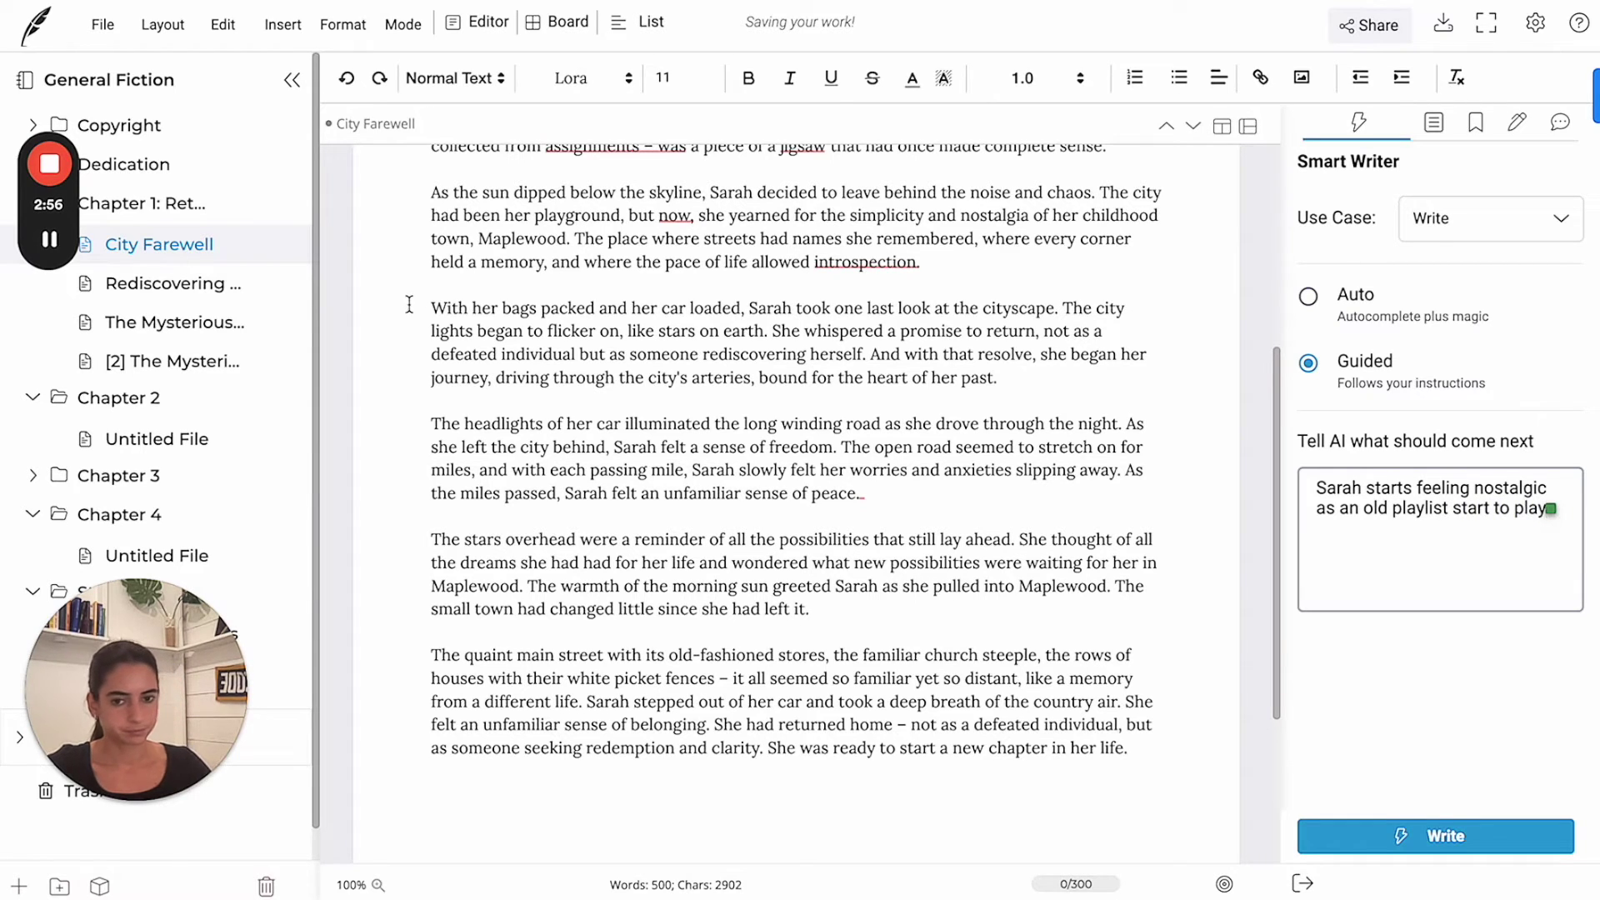
Delete the last two paragraphs of the scene, beginning "The quaint main street" and "The stars overhead".
{"action": "left_click", "coordinate": [614, 608]}
{"action": "left_click", "coordinate": [1181, 757]}
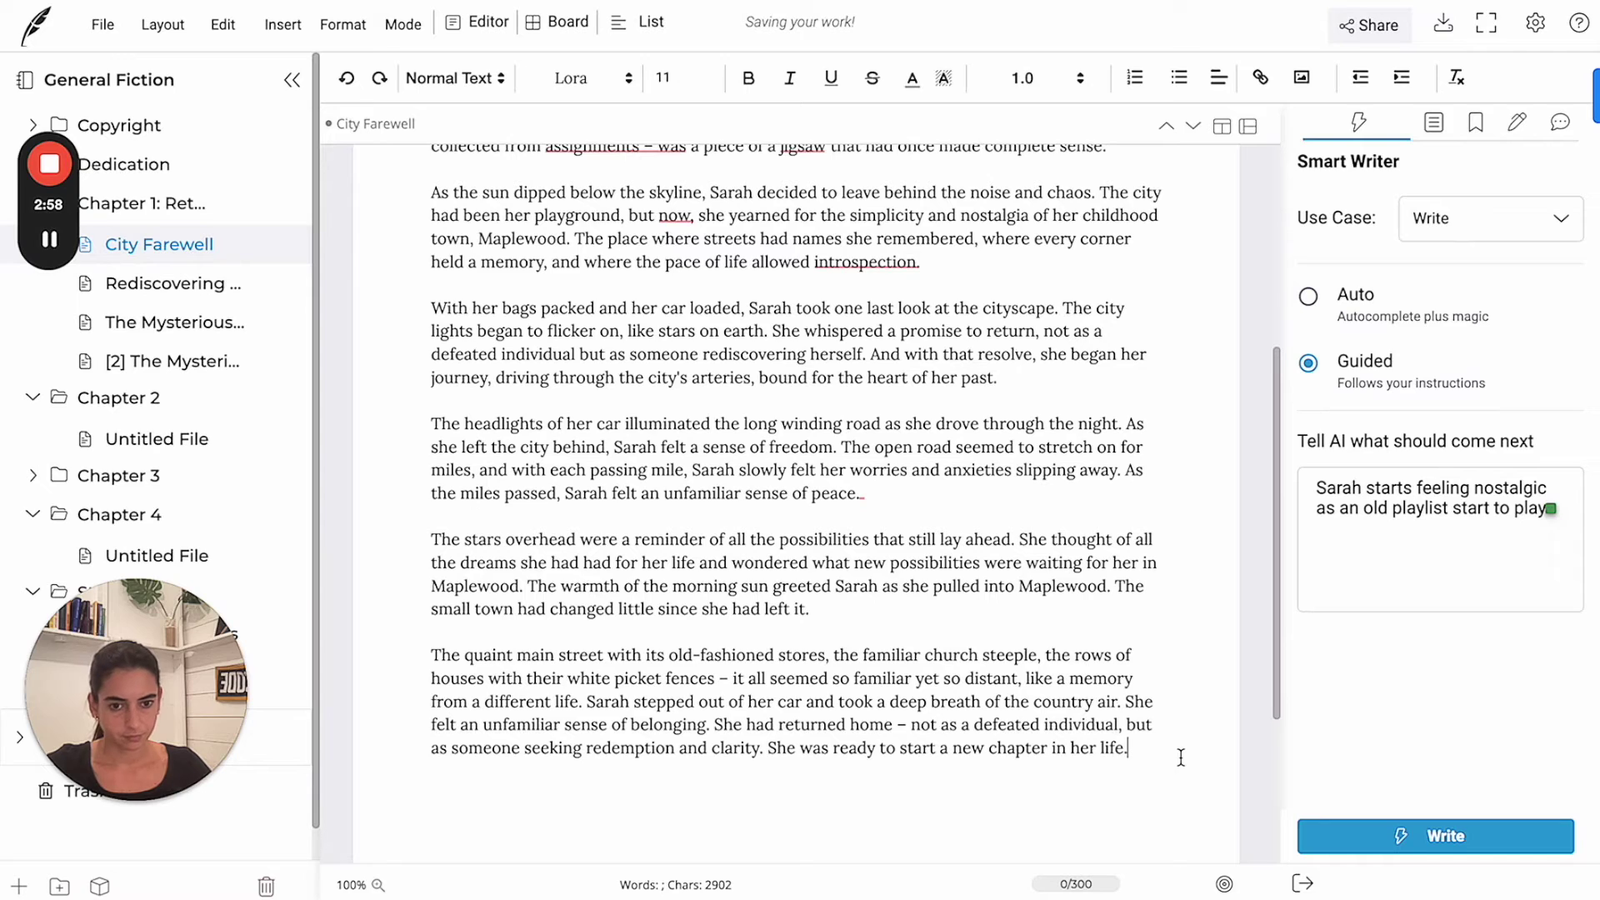
{"action": "left_click_drag", "start_coordinate": [434, 655], "coordinate": [1130, 761]}
{"action": "key", "text": "BackSpace"}
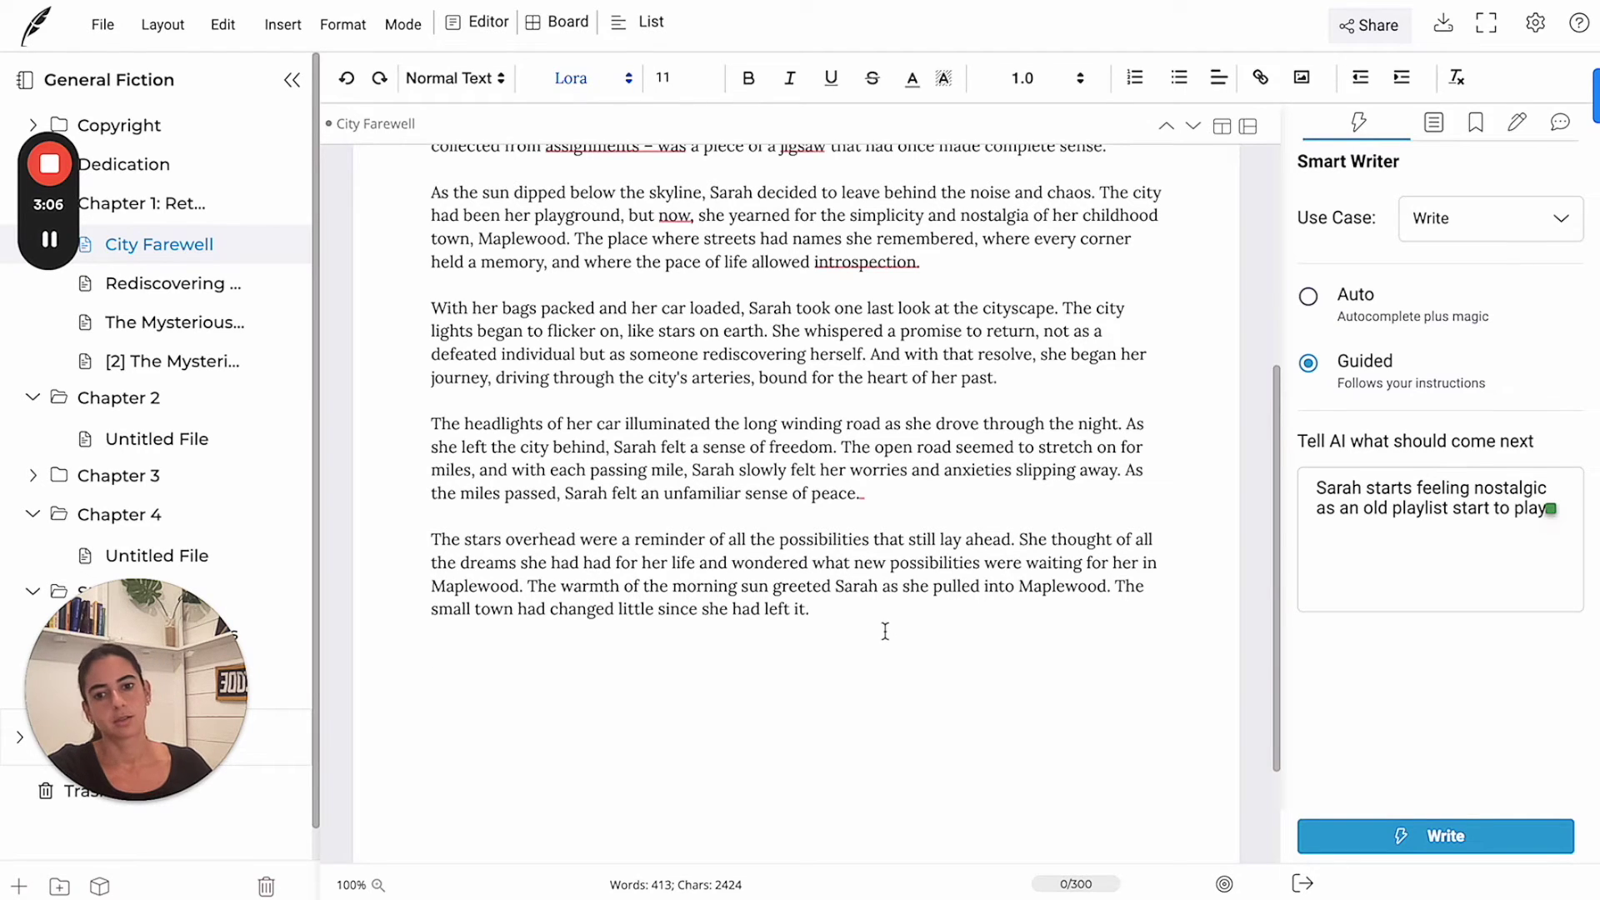
{"action": "left_click_drag", "start_coordinate": [881, 626], "coordinate": [388, 527]}
{"action": "key", "text": "BackSpace"}
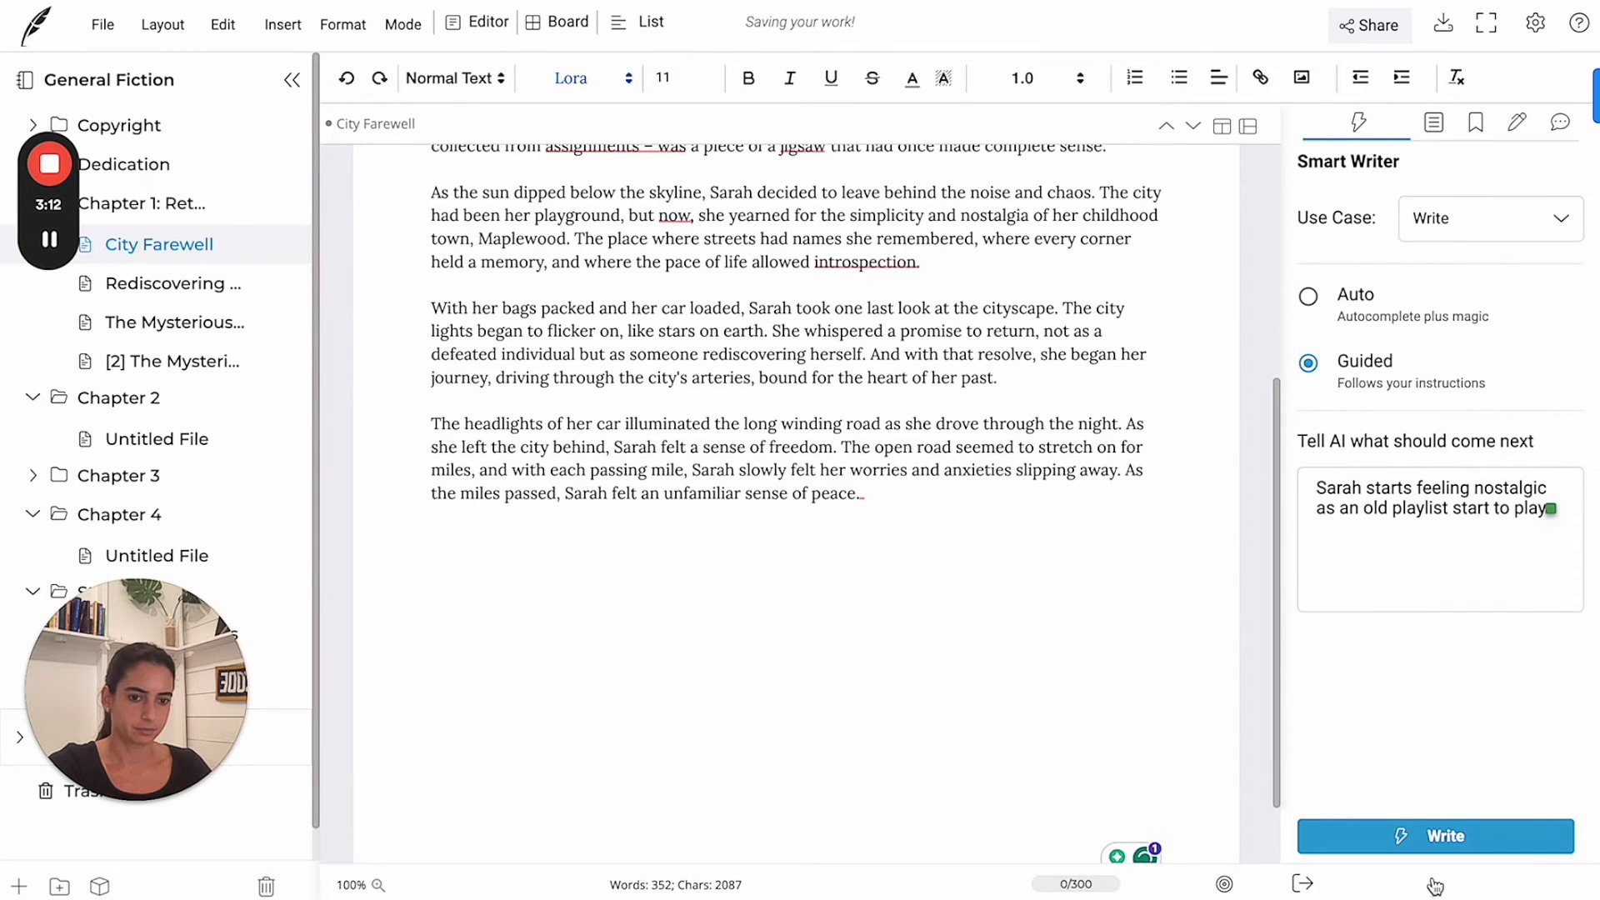
Generate the guided continuation and insert the suggestion beginning "The open road had a therapeutic effect" at the end of the scene.
{"action": "left_click", "coordinate": [1434, 842]}
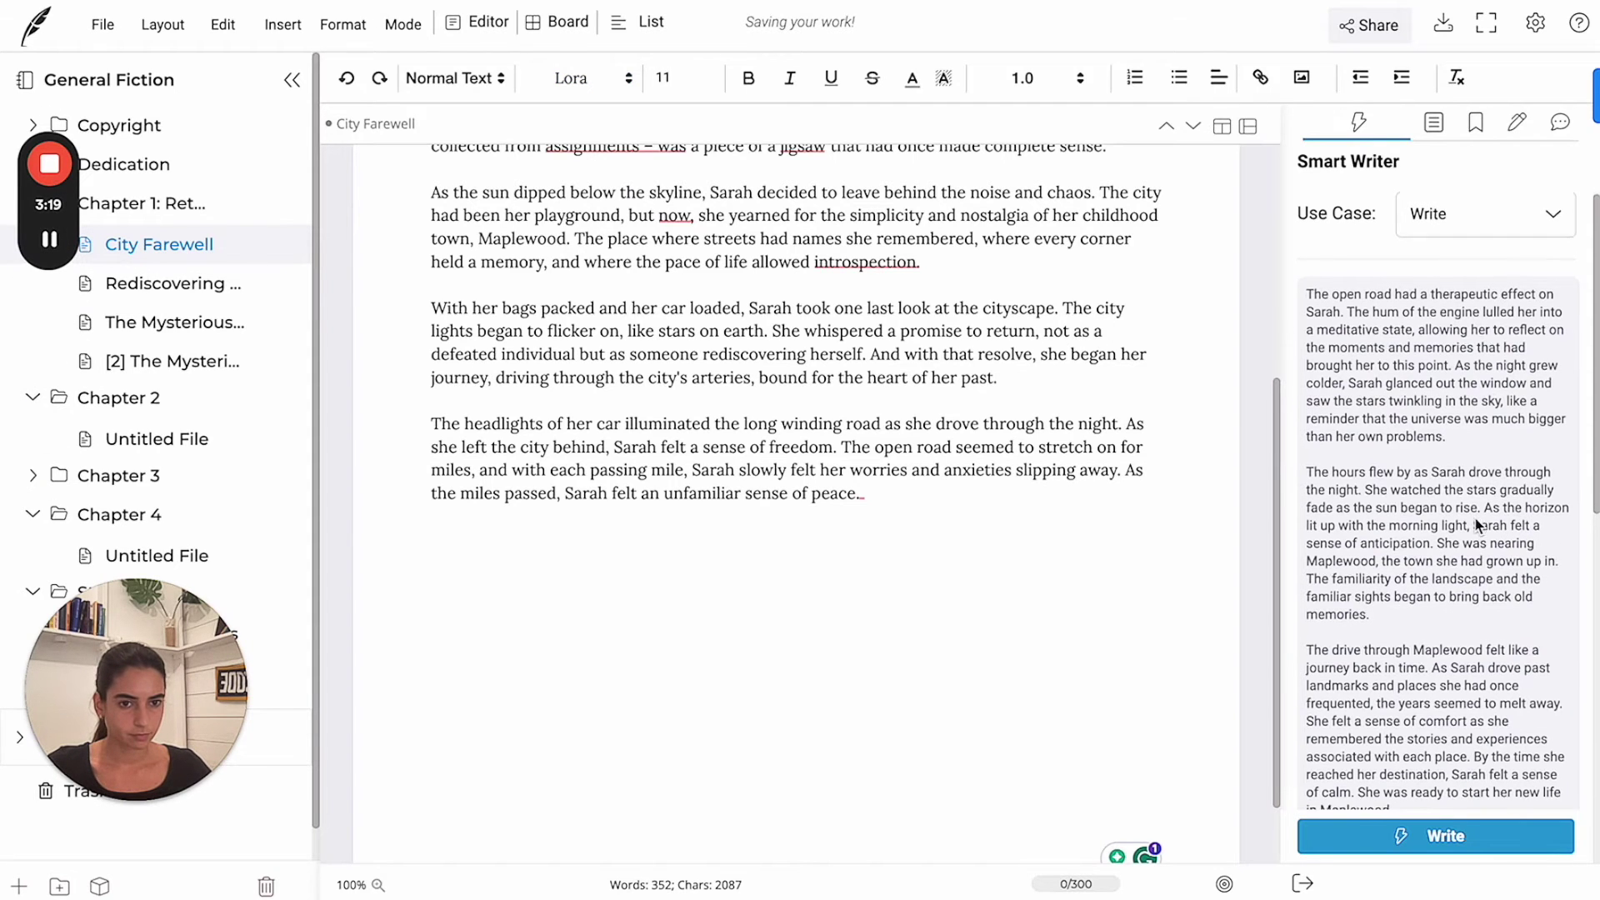
{"action": "scroll", "coordinate": [1475, 519], "scroll_direction": "down", "scroll_amount": 1}
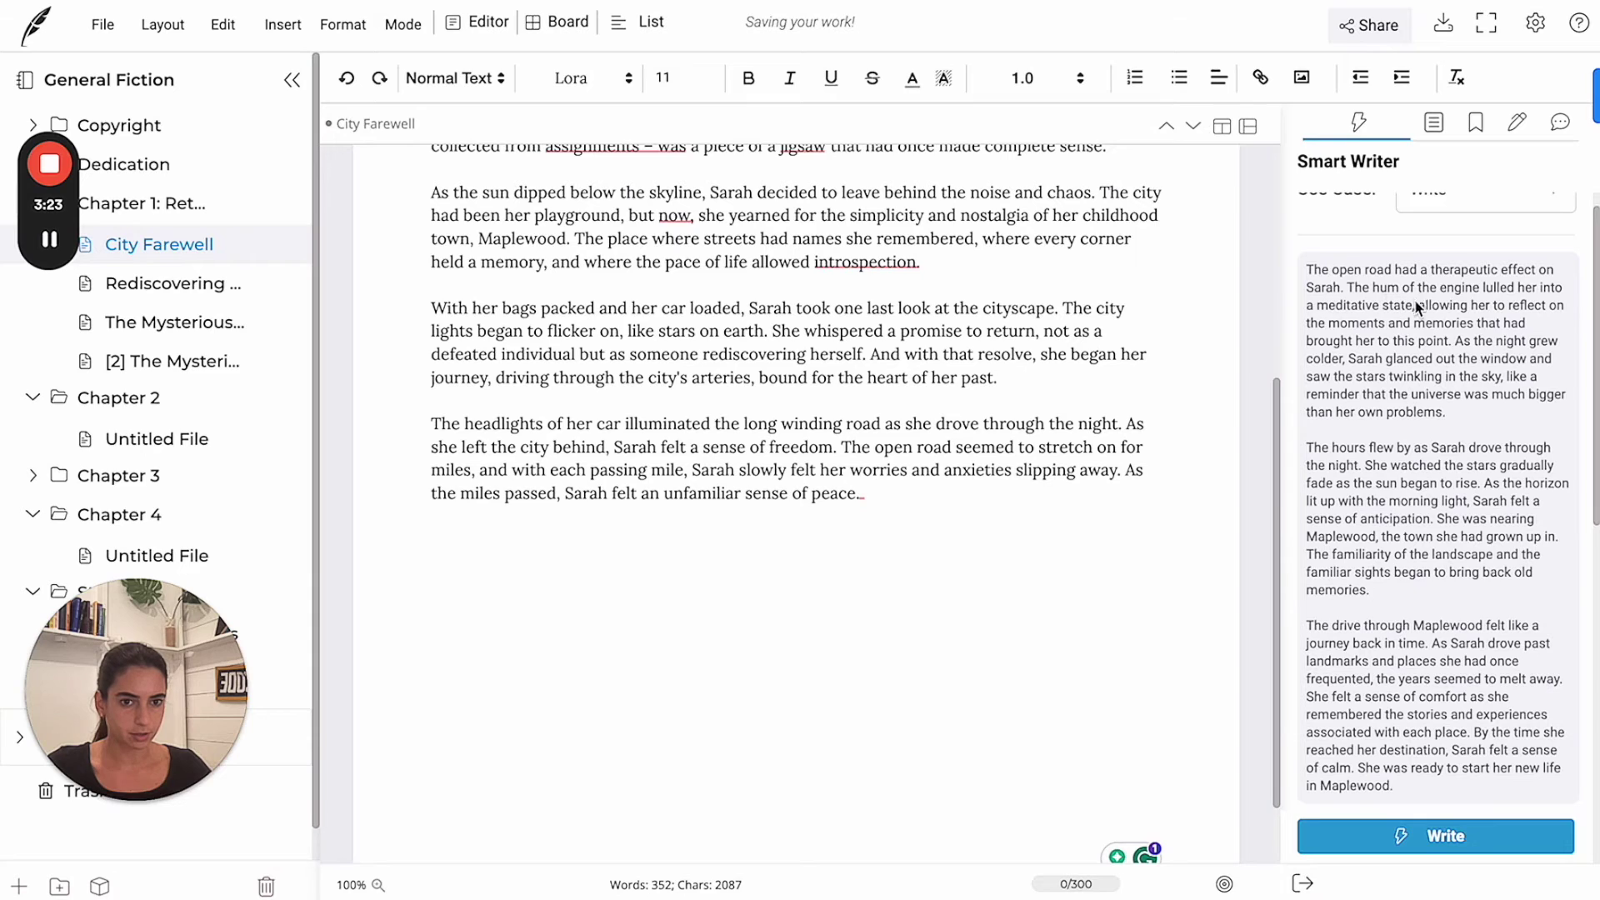
{"action": "scroll", "coordinate": [1412, 461], "scroll_direction": "down", "scroll_amount": 2}
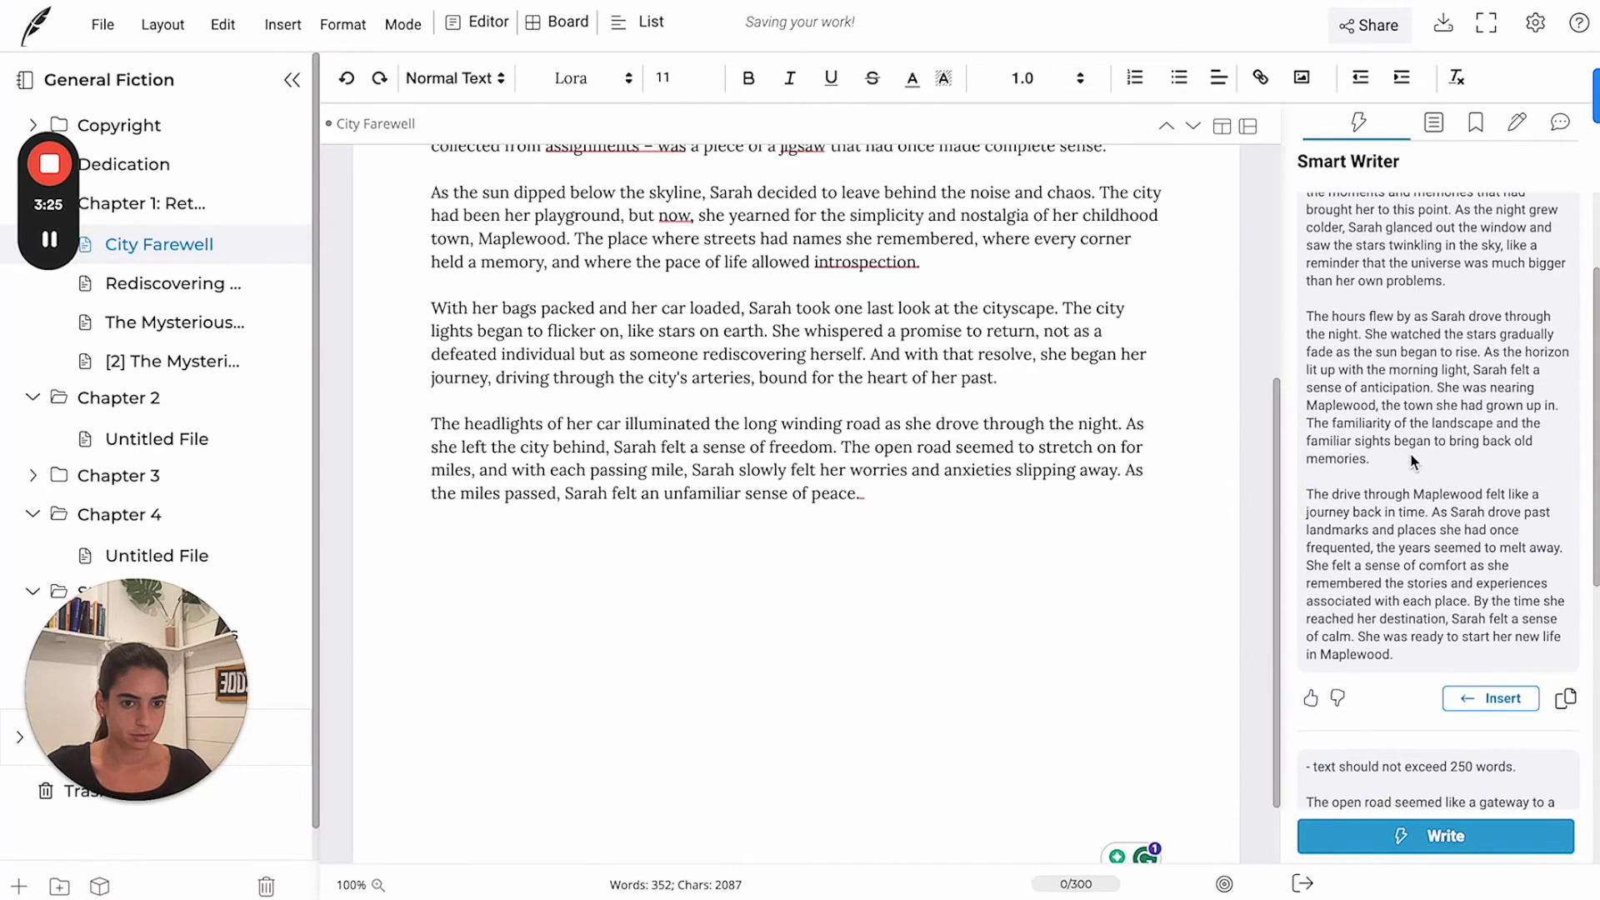
{"action": "left_click", "coordinate": [1473, 697]}
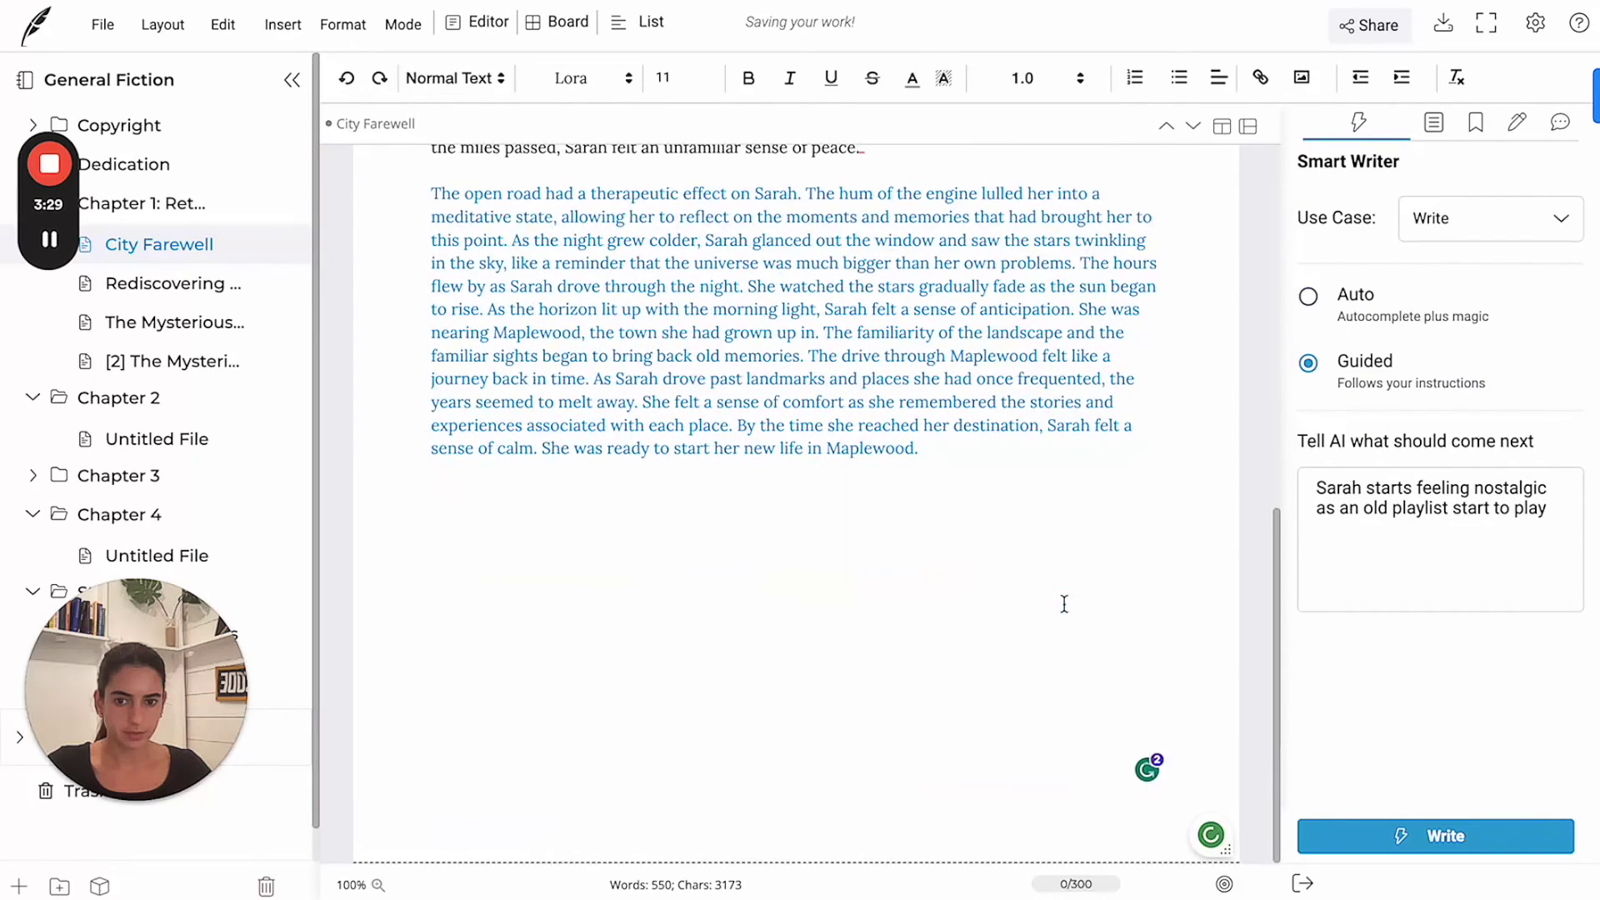
Split the inserted text into two paragraphs, starting the second one at "The familiarity of the landscape".
{"action": "left_click", "coordinate": [828, 334]}
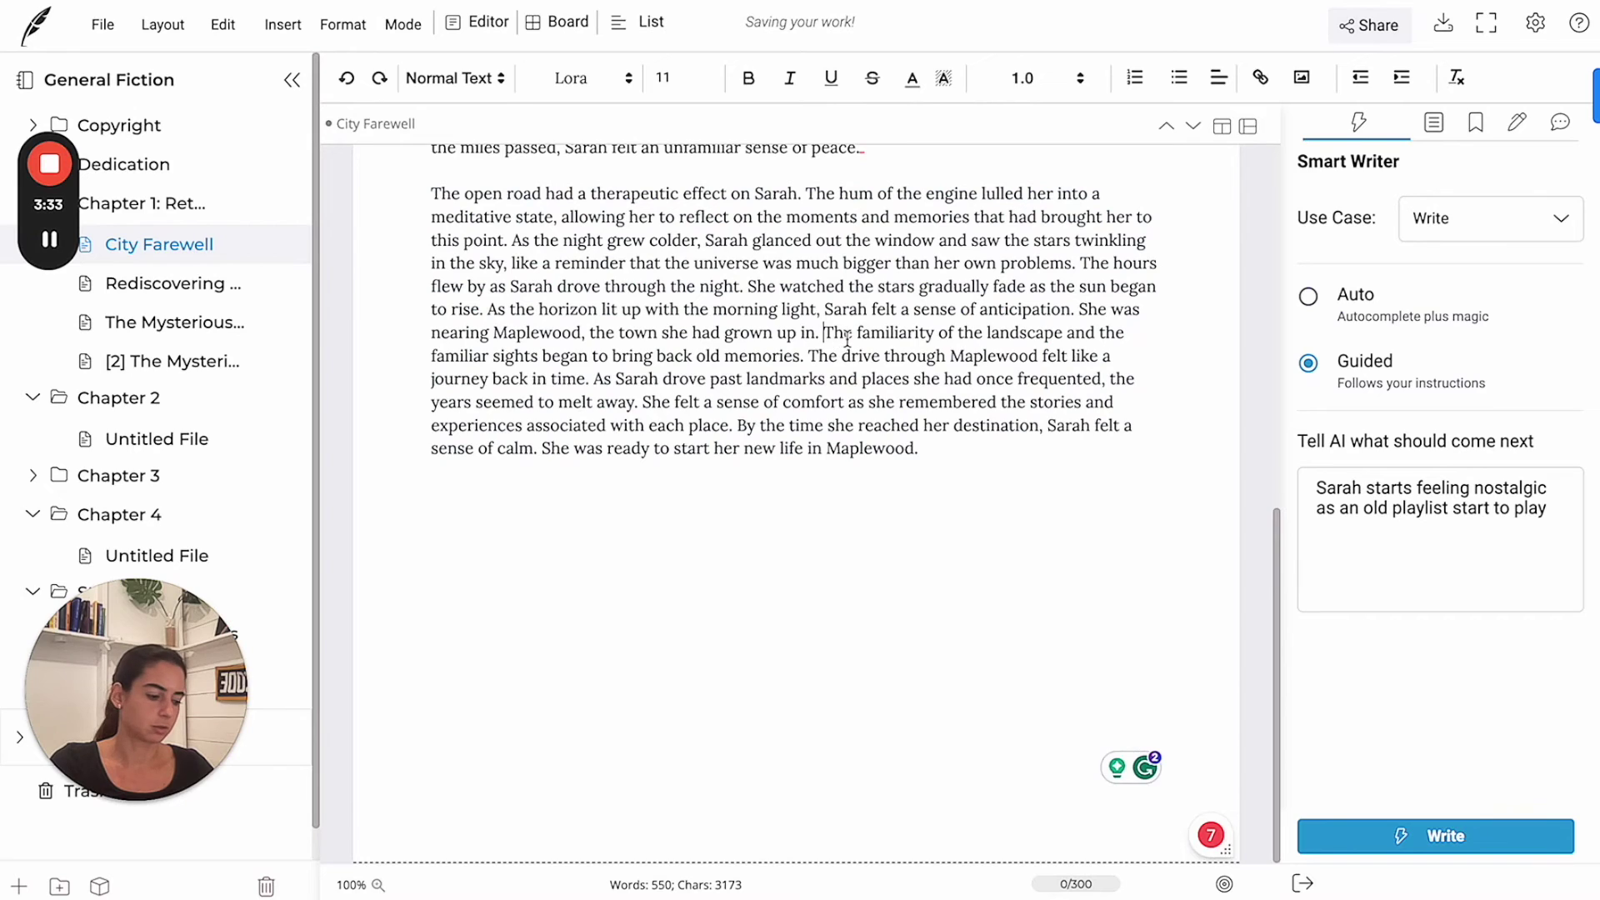
{"action": "key", "text": "Return"}
{"action": "key", "text": "Return"}
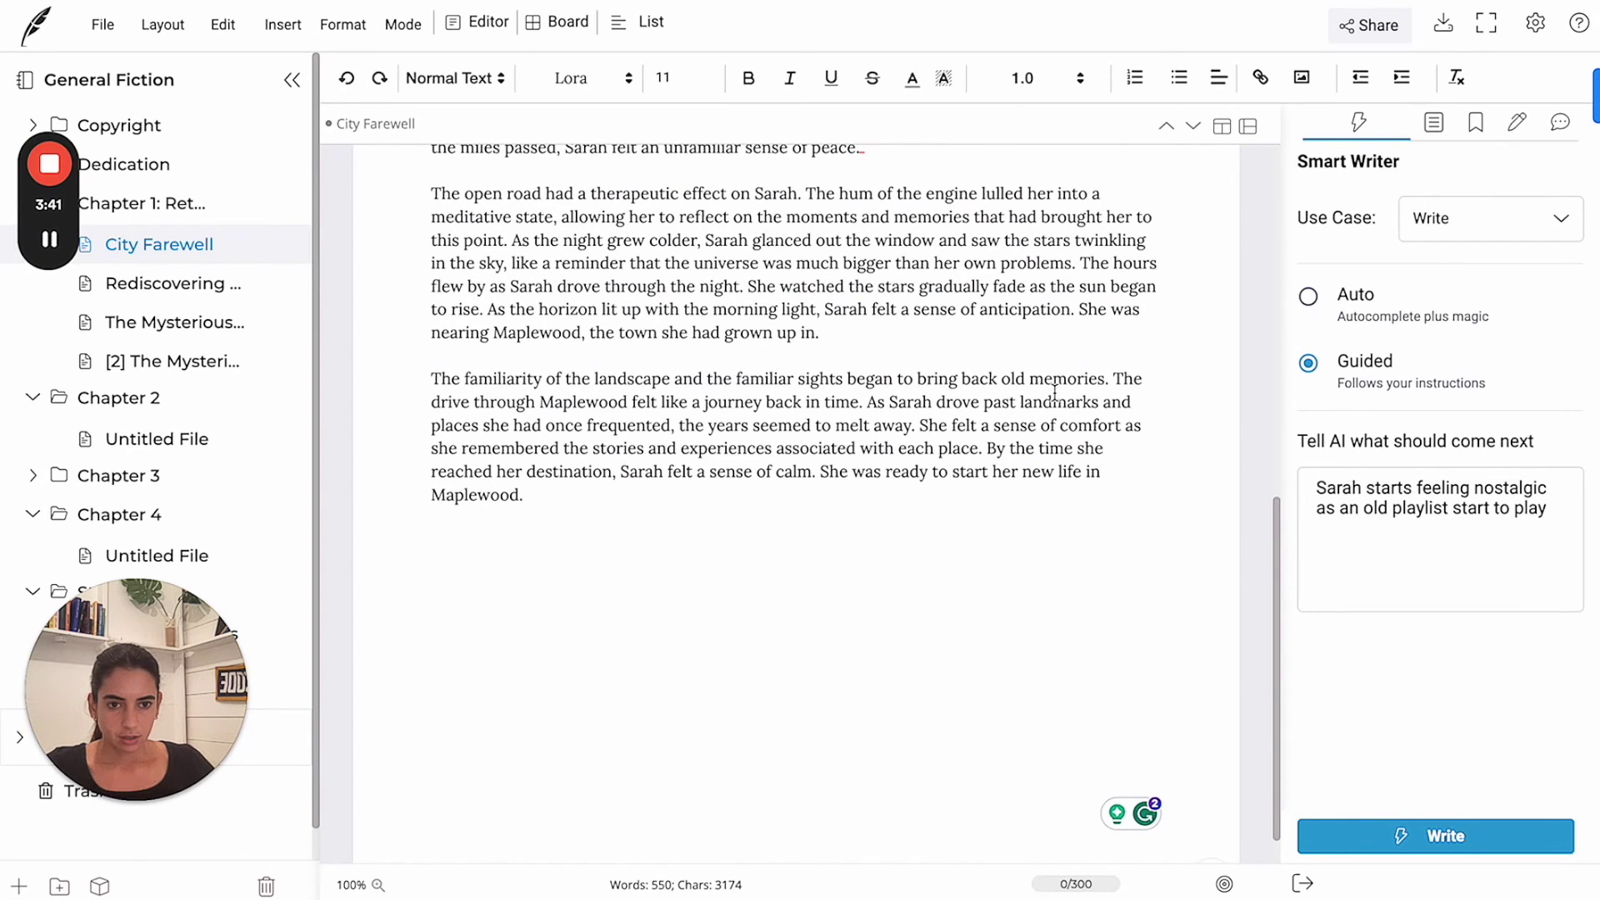
Open the list of Smart Writer use cases.
{"action": "scroll", "coordinate": [1054, 391], "scroll_direction": "down", "scroll_amount": 1}
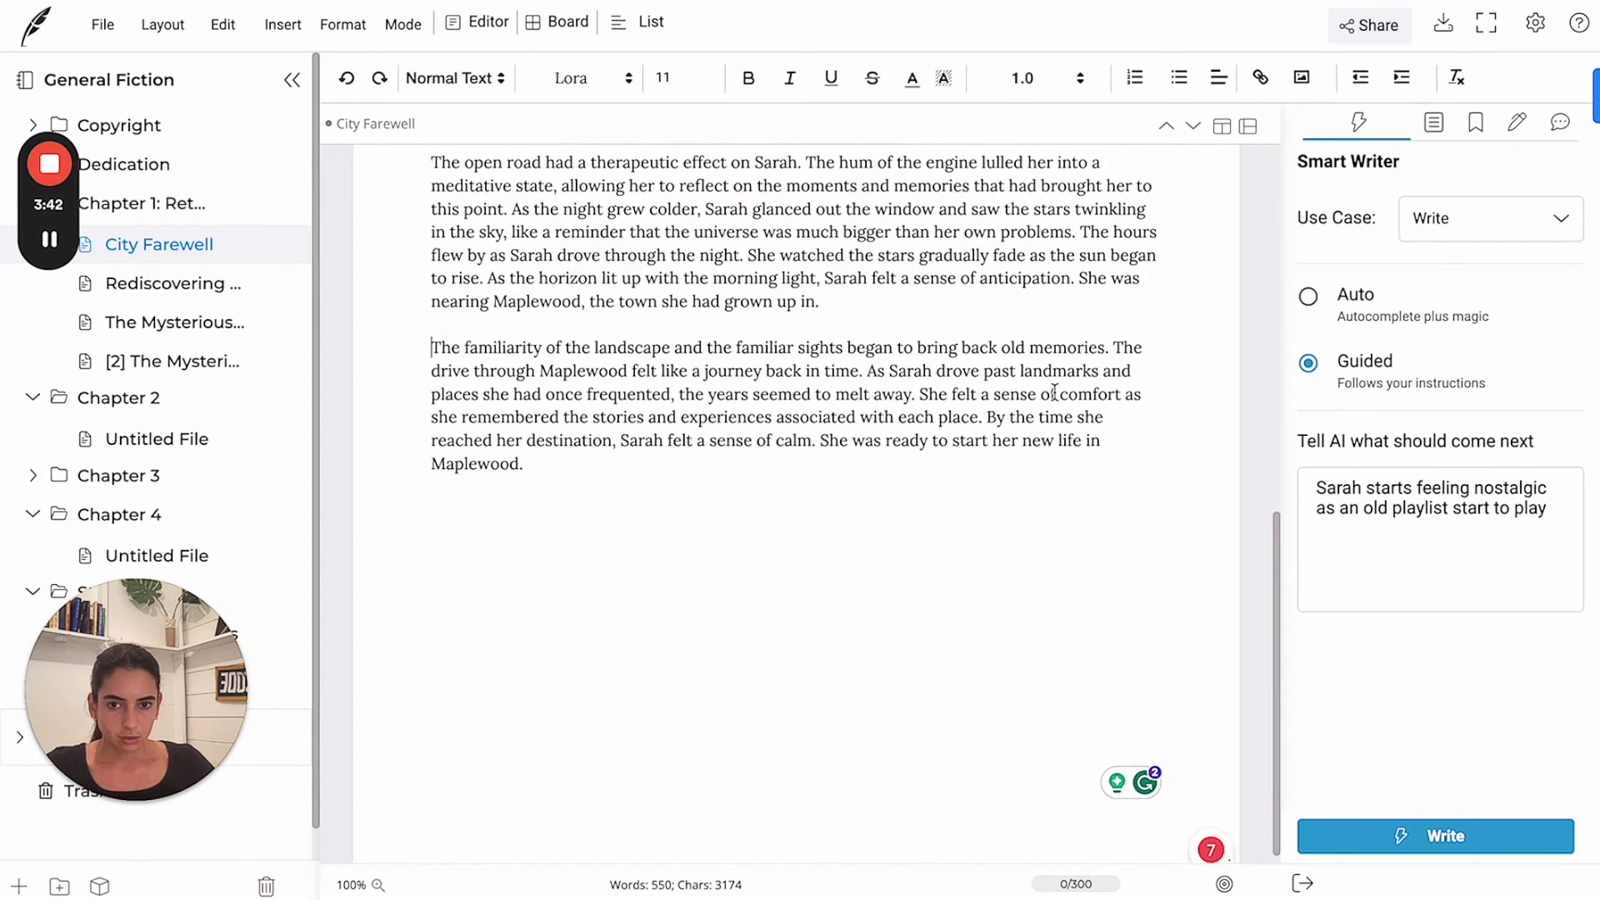
{"action": "left_click", "coordinate": [1513, 218]}
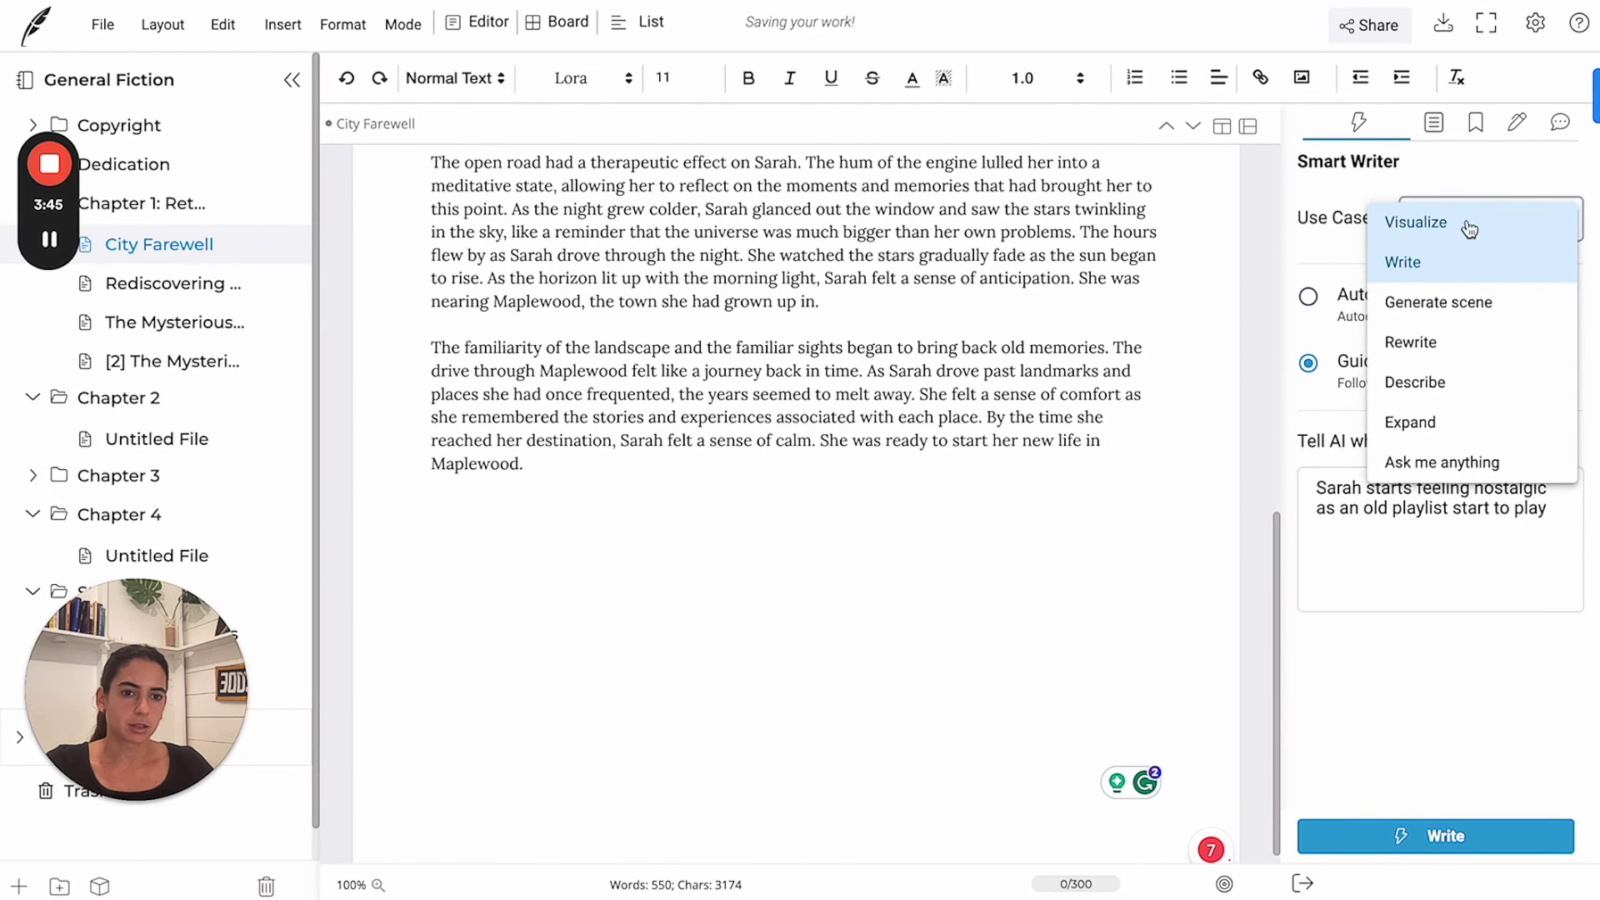